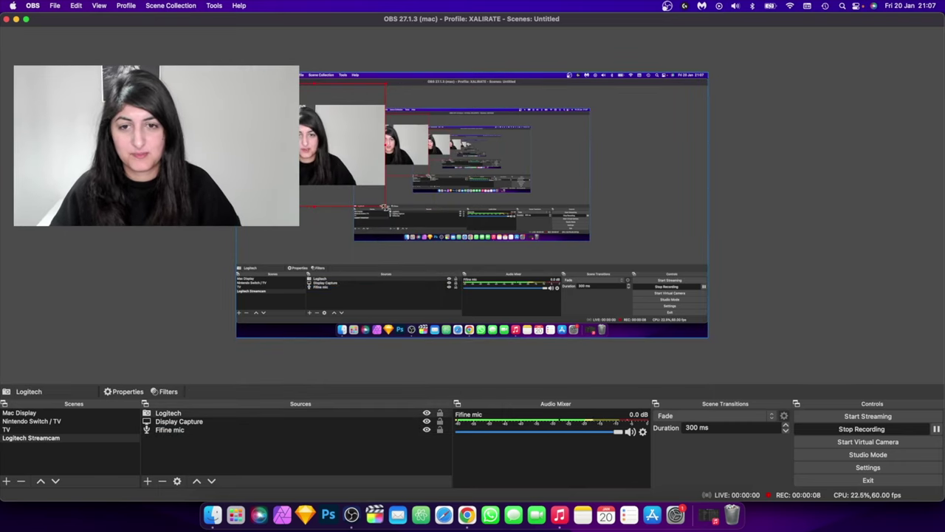
- Shrink the Logitech webcam source to a small thumbnail and place it in the upper-right corner of the display capture
{"action": "left_click_drag", "start_coordinate": [299, 226], "coordinate": [135, 117]}
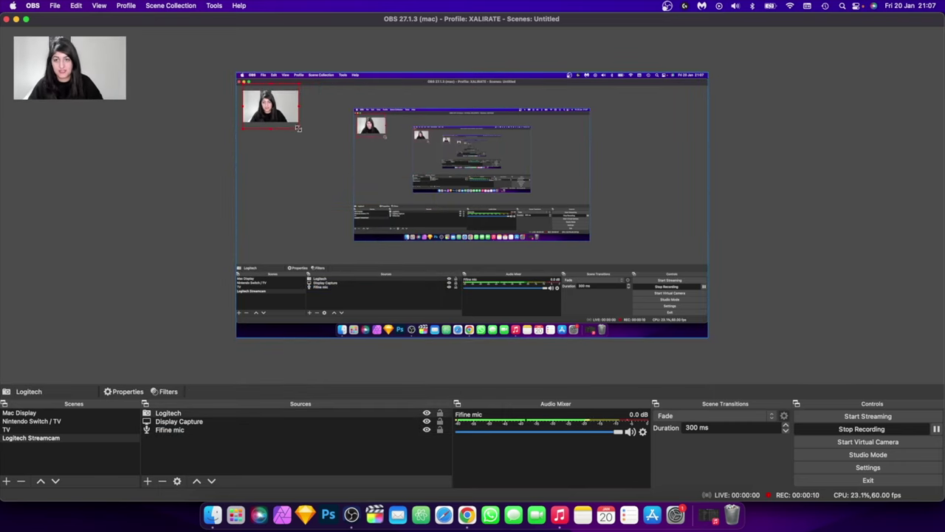
{"action": "left_click_drag", "start_coordinate": [272, 118], "coordinate": [655, 124]}
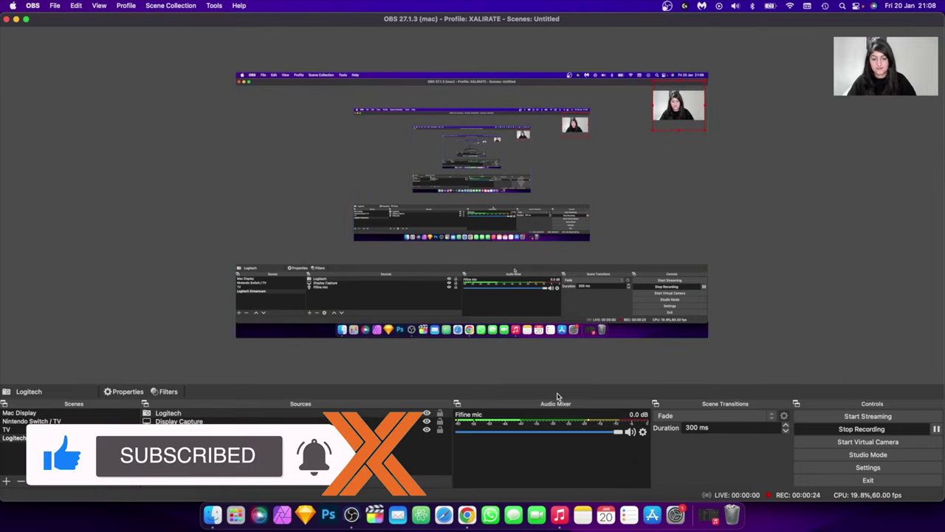
- Switch to Photopea in Chrome and create a new 1920 × 1080 pixel project with a transparent background
{"action": "left_click", "coordinate": [466, 515]}
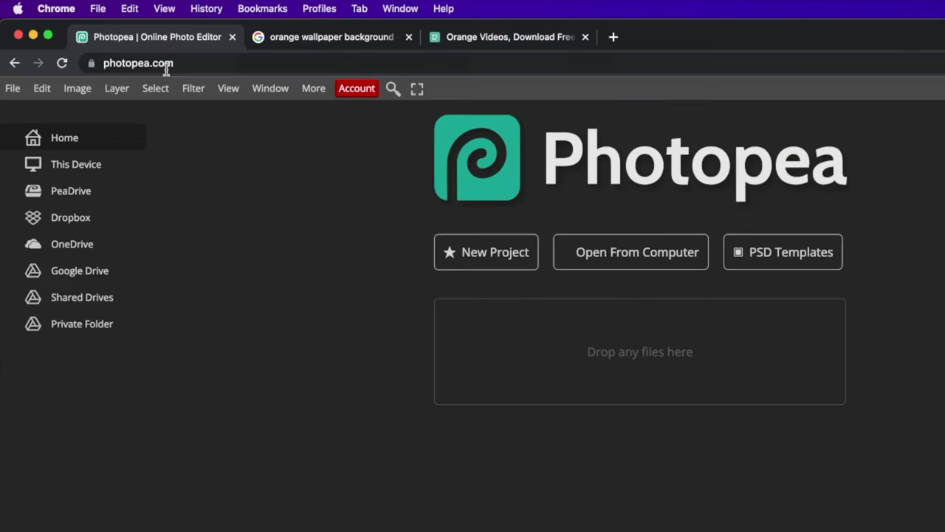
{"action": "left_click", "coordinate": [165, 41]}
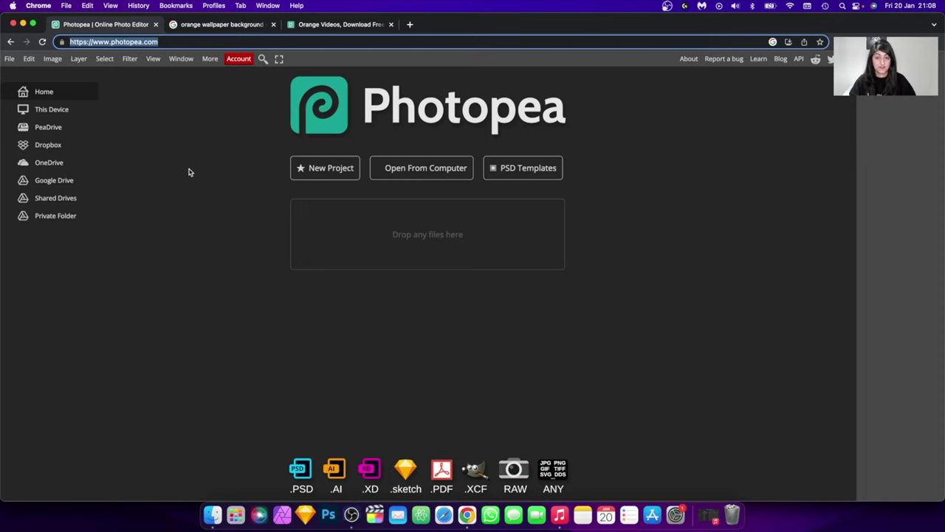
{"action": "left_click", "coordinate": [284, 182]}
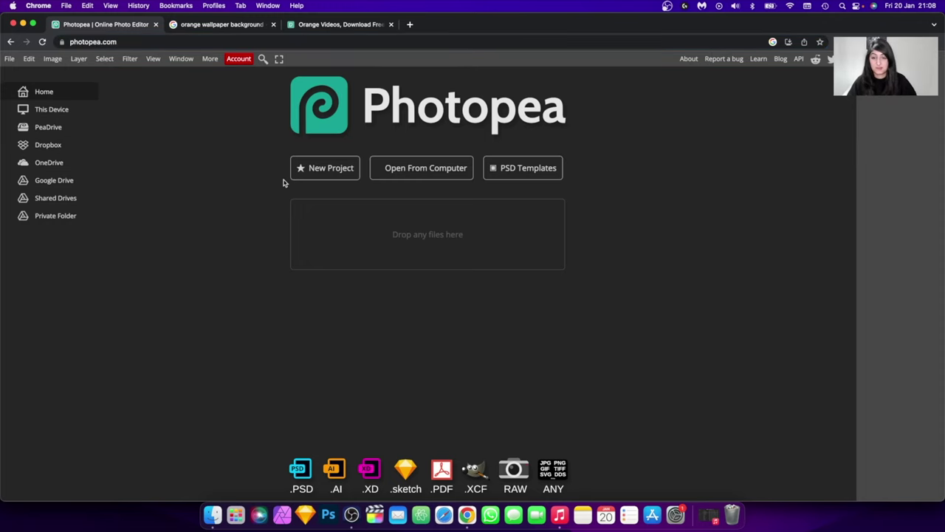
{"action": "left_click", "coordinate": [323, 170]}
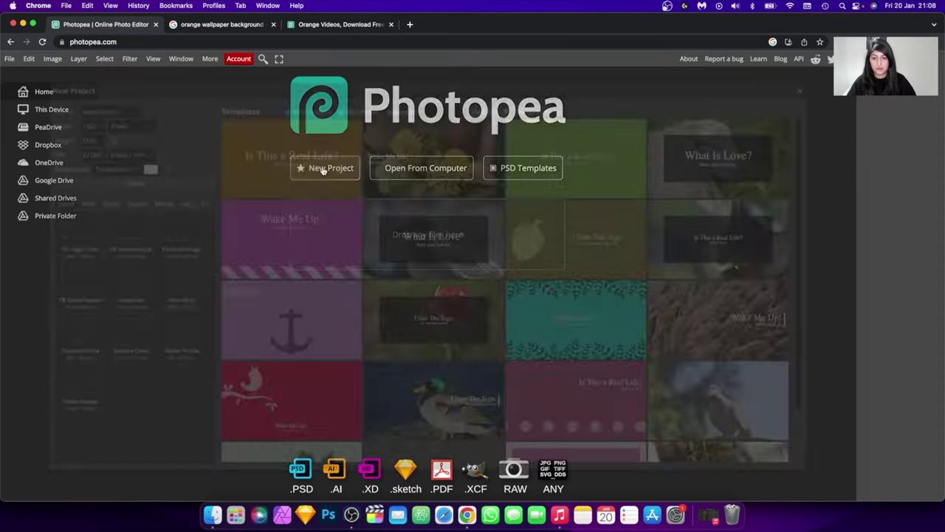
{"action": "left_click_drag", "start_coordinate": [84, 122], "coordinate": [64, 120]}
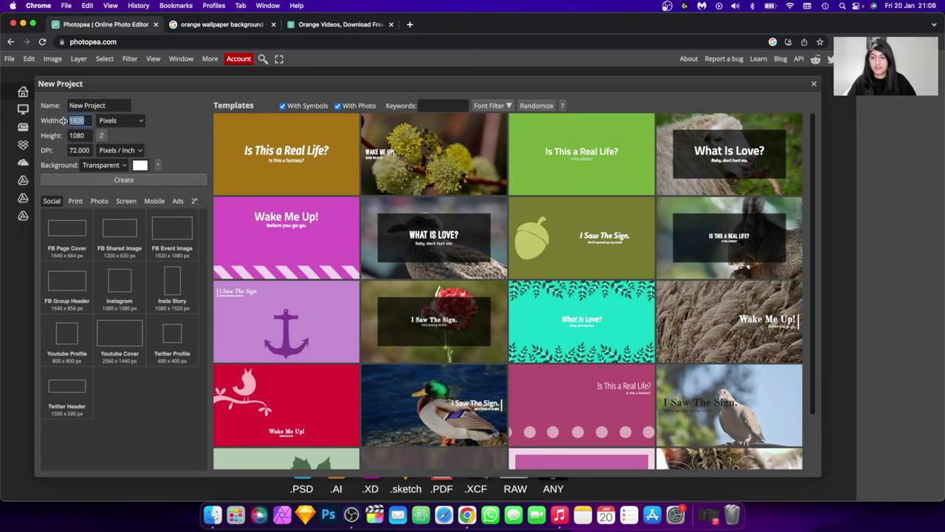
{"action": "left_click", "coordinate": [122, 166]}
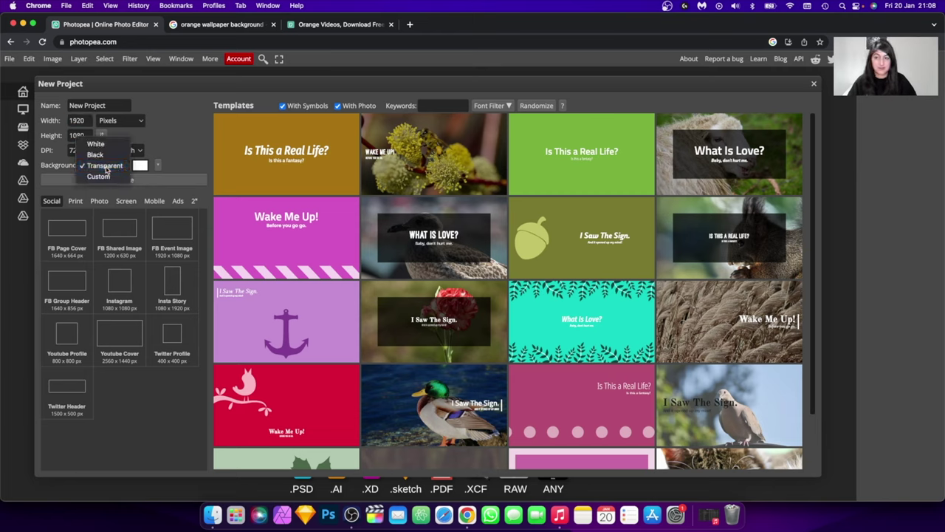
{"action": "left_click", "coordinate": [108, 167]}
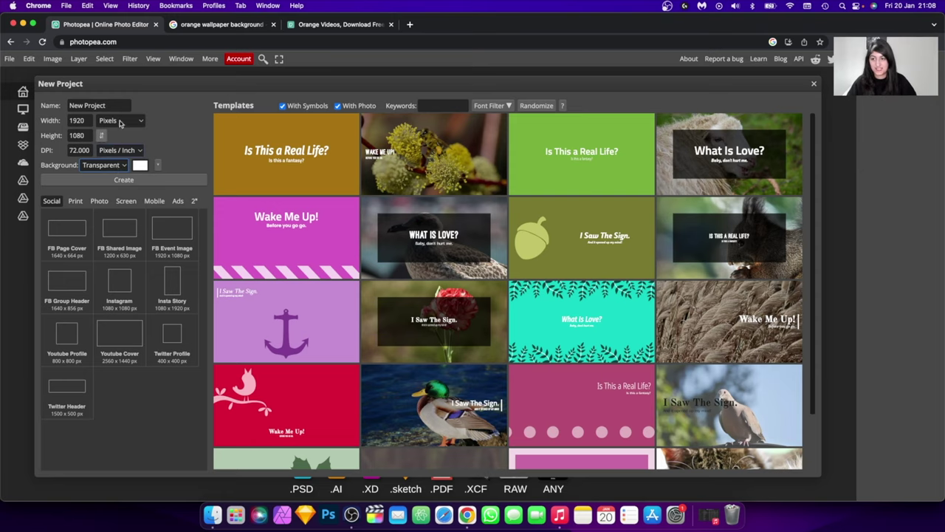
{"action": "left_click", "coordinate": [124, 180]}
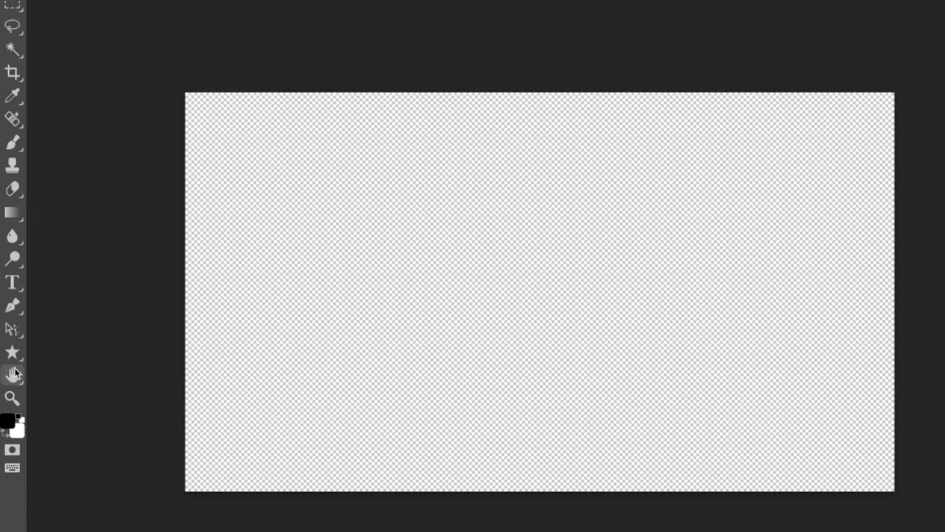
- Draw a solid black circle custom shape spanning almost the full canvas height and centre it on the canvas
{"action": "left_click", "coordinate": [17, 359]}
{"action": "right_click", "coordinate": [16, 357]}
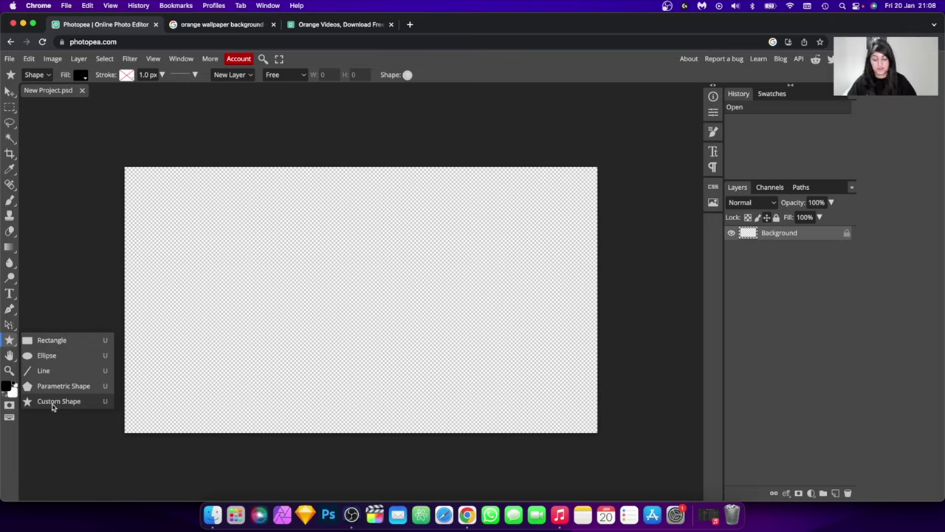
{"action": "left_click", "coordinate": [52, 404]}
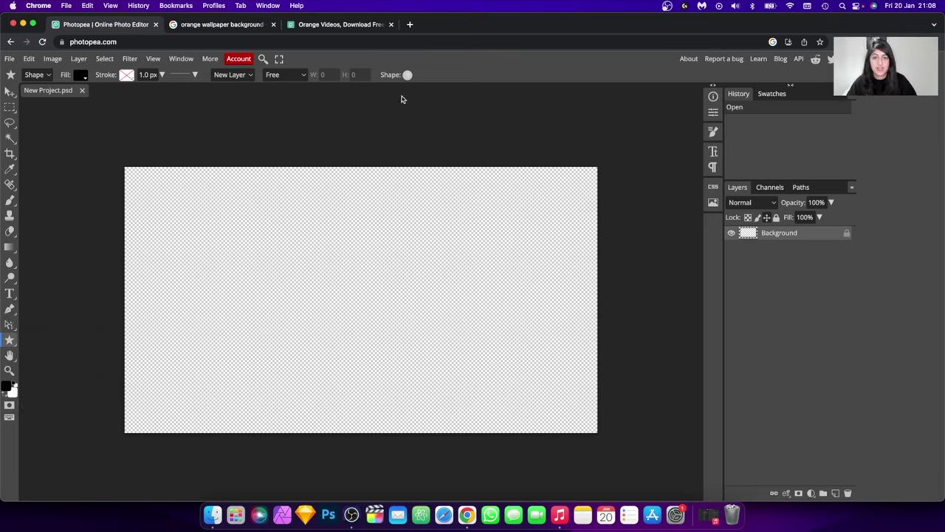
{"action": "left_click", "coordinate": [407, 75]}
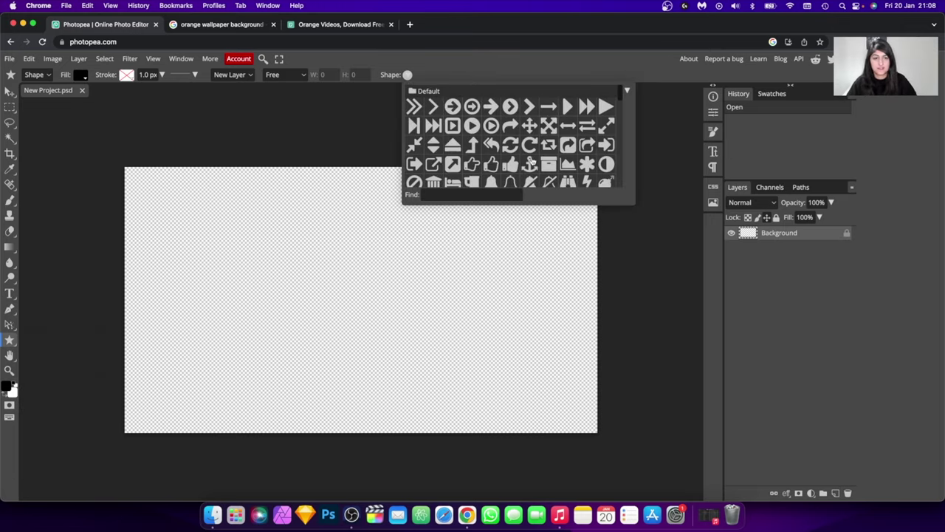
{"action": "scroll", "coordinate": [579, 164], "scroll_direction": "down", "scroll_amount": 15}
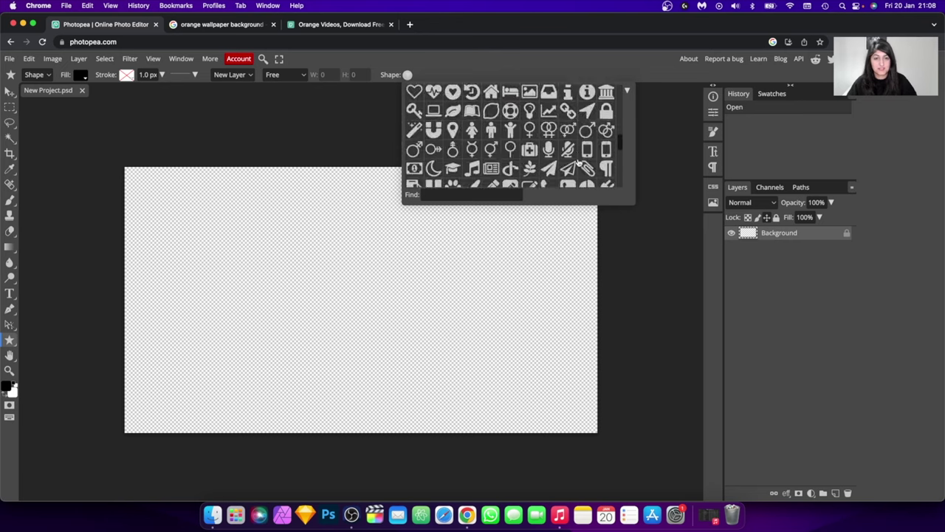
{"action": "scroll", "coordinate": [584, 160], "scroll_direction": "up", "scroll_amount": 10}
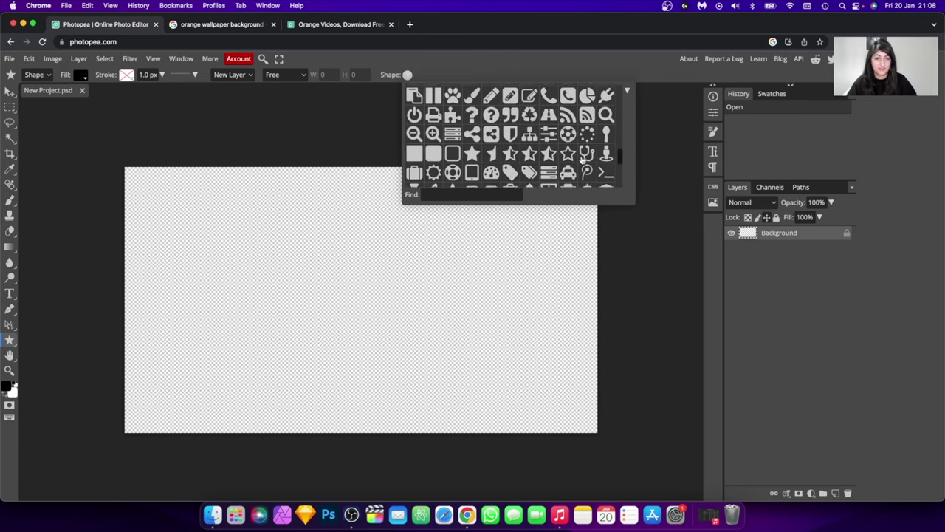
{"action": "scroll", "coordinate": [581, 159], "scroll_direction": "up", "scroll_amount": 8}
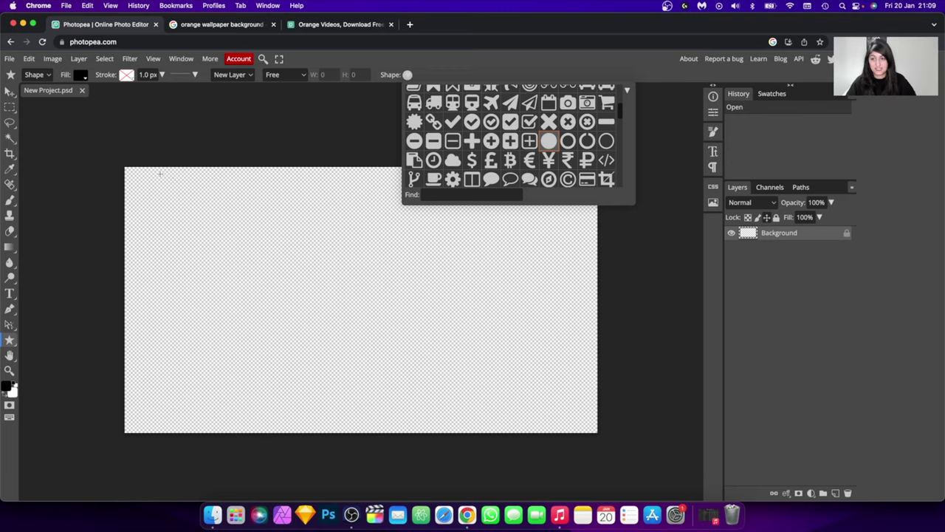
{"action": "left_click_drag", "start_coordinate": [159, 174], "coordinate": [413, 424]}
{"action": "left_click", "coordinate": [10, 90]}
{"action": "left_click_drag", "start_coordinate": [322, 313], "coordinate": [398, 313]}
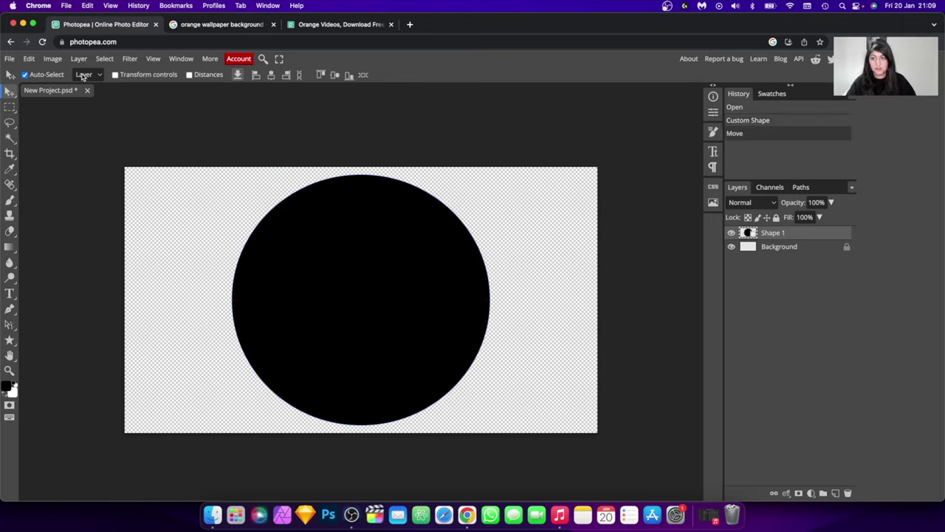
- Export the circle as a PNG at 1920 × 1080 px and 100% quality, and dismiss the download notice
{"action": "left_click", "coordinate": [10, 59]}
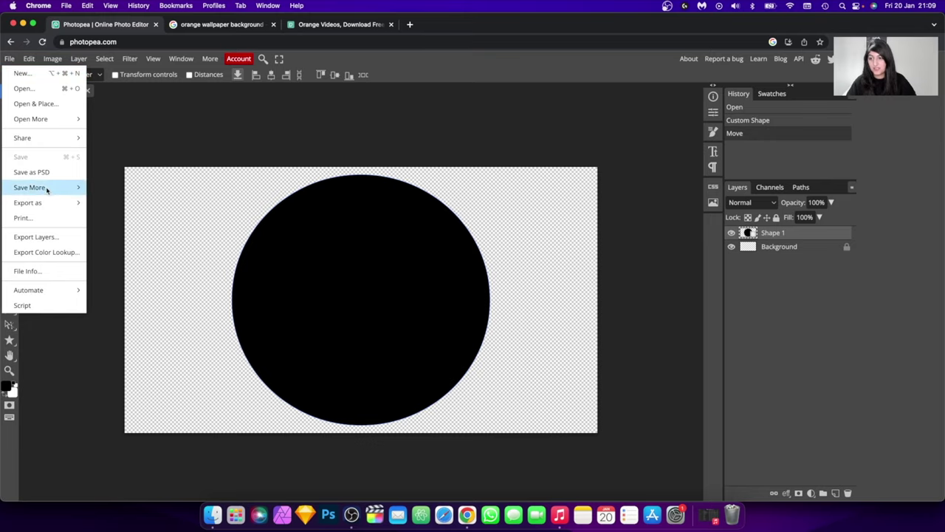
{"action": "mouse_move", "coordinate": [46, 204]}
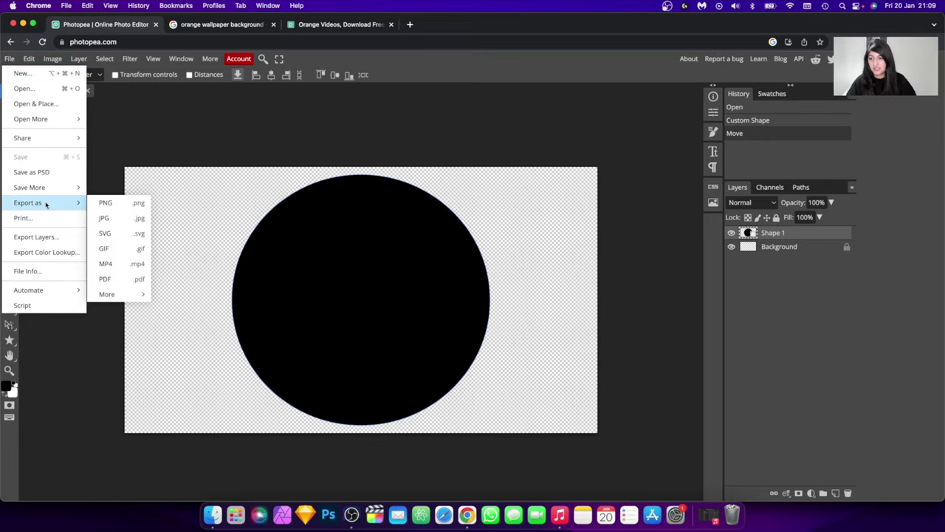
{"action": "left_click", "coordinate": [127, 205]}
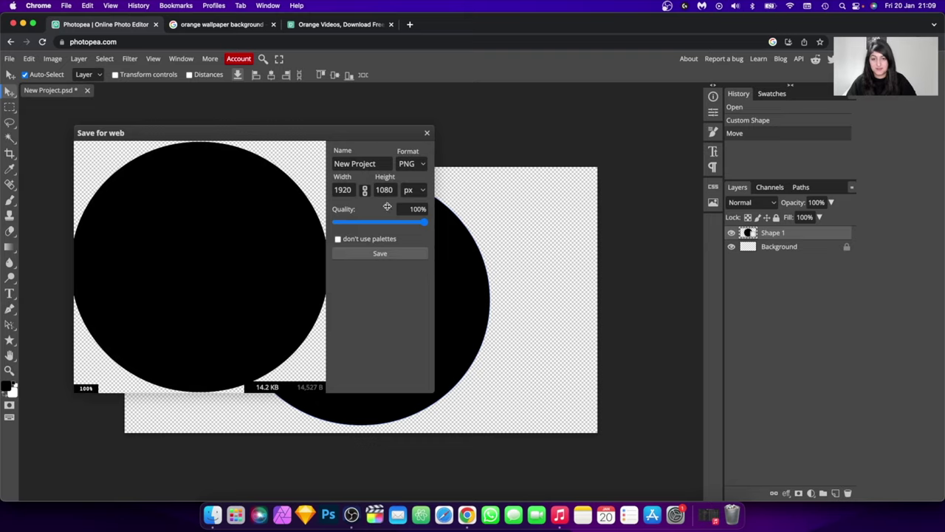
{"action": "left_click", "coordinate": [378, 254]}
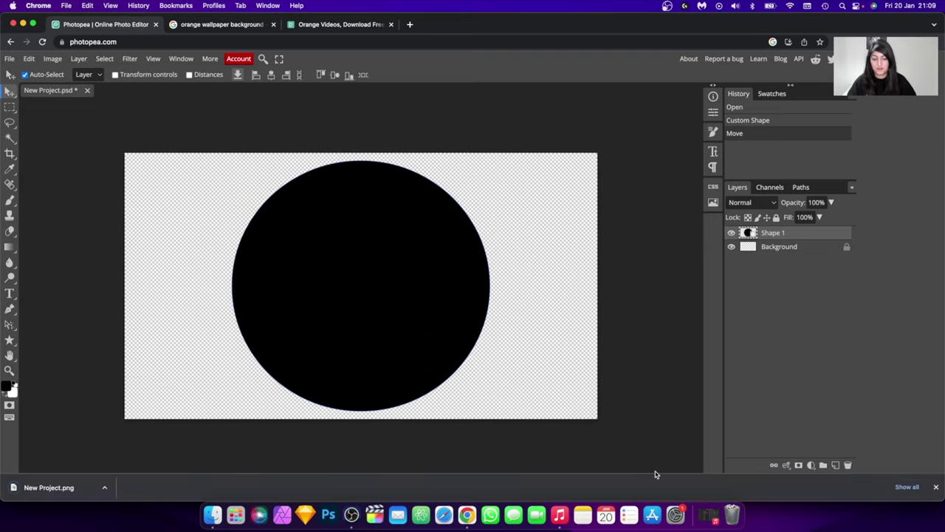
{"action": "left_click", "coordinate": [937, 489]}
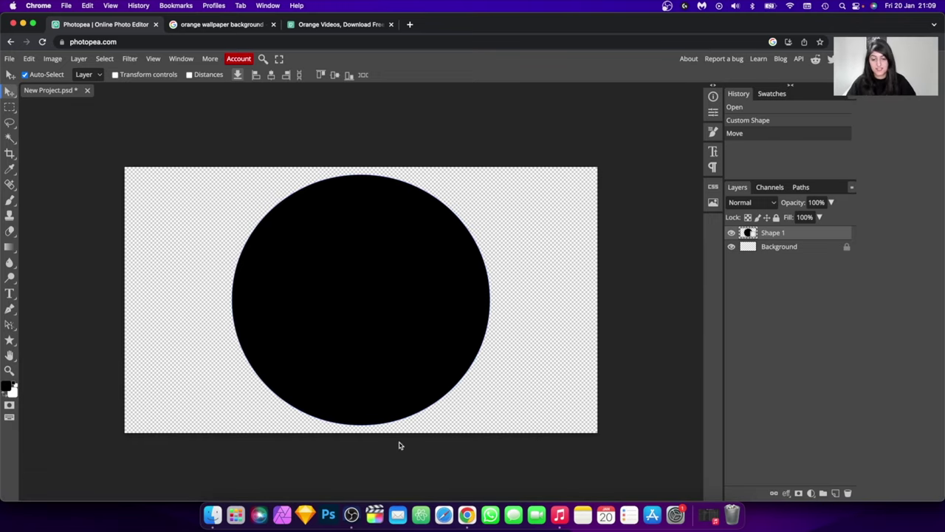
- Switch to OBS and add an Image Mask/Blend effect filter with the default name to the Logitech webcam source
{"action": "left_click", "coordinate": [352, 515]}
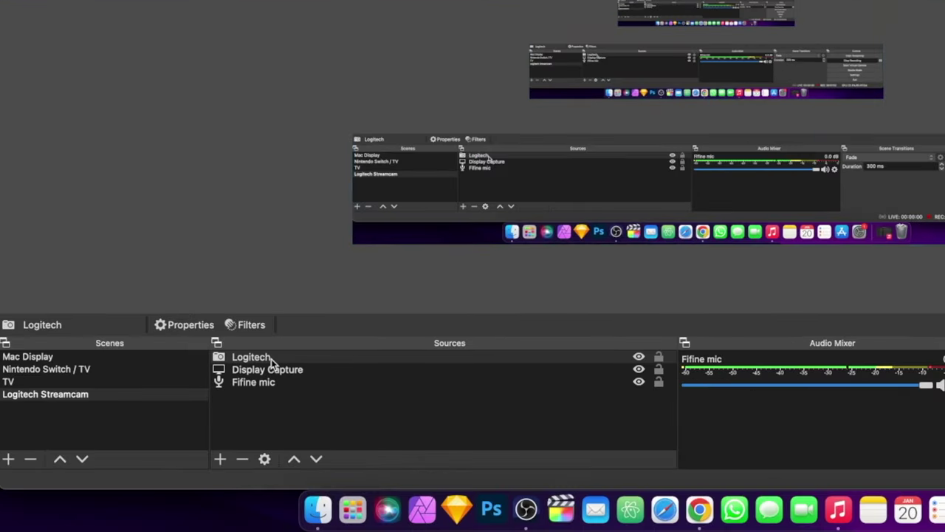
{"action": "left_click", "coordinate": [178, 414]}
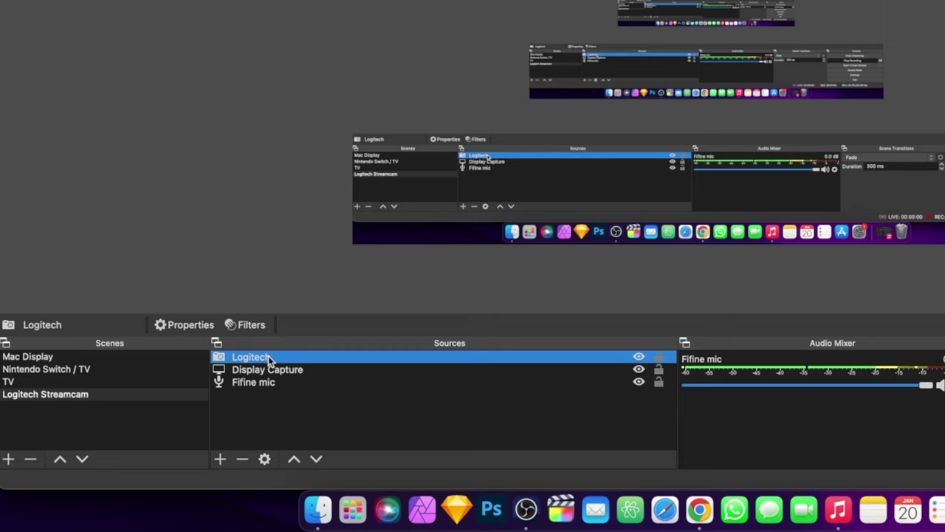
{"action": "right_click", "coordinate": [267, 359]}
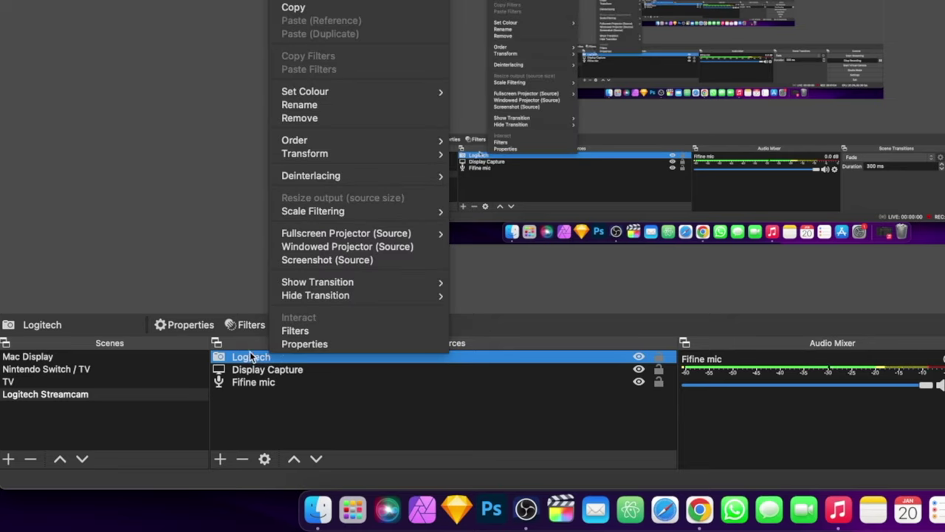
{"action": "left_click", "coordinate": [251, 346]}
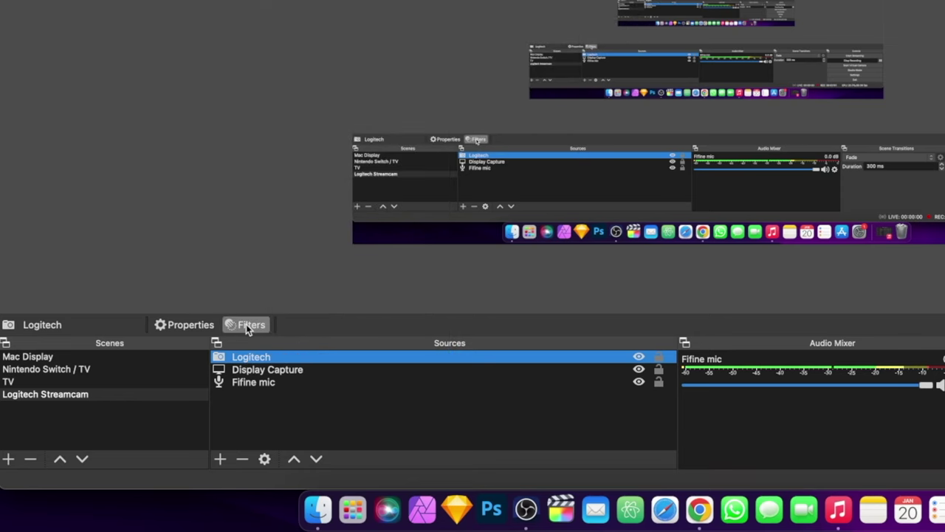
{"action": "left_click", "coordinate": [246, 324]}
{"action": "left_click", "coordinate": [404, 369]}
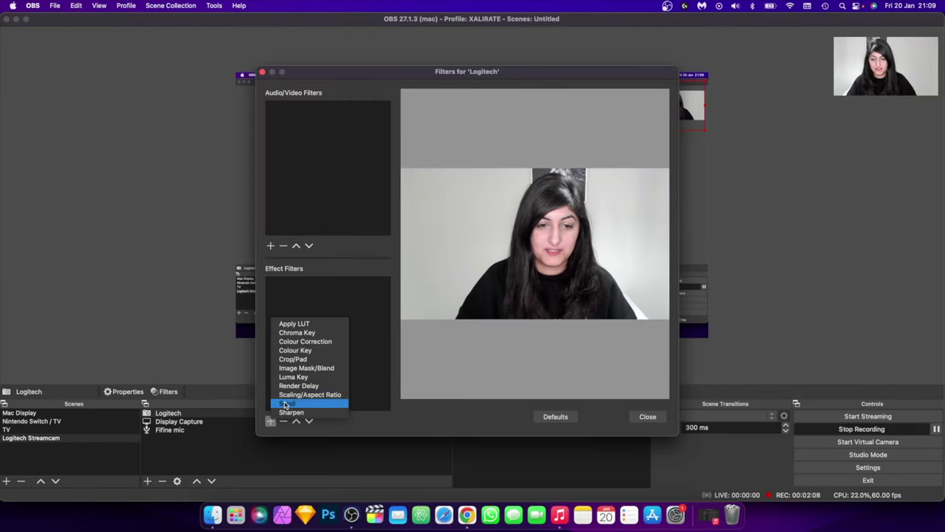
{"action": "left_click", "coordinate": [306, 369]}
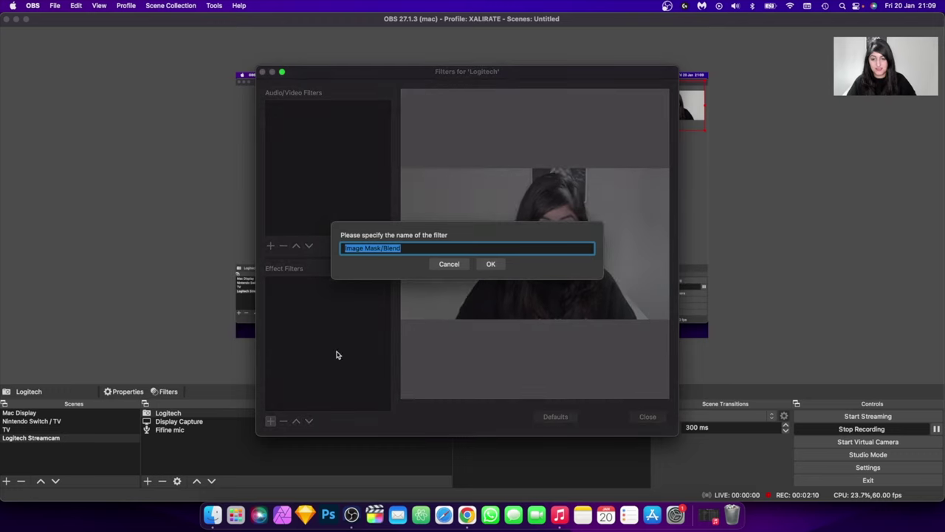
{"action": "left_click", "coordinate": [492, 264]}
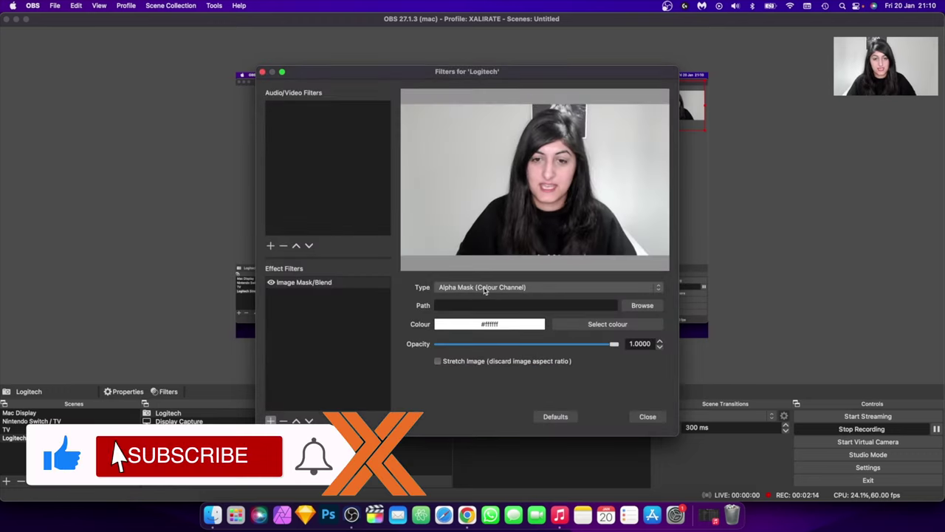
- Set the mask type to Alpha Mask (Alpha Channel) and load New Project.png from Downloads as the mask image
{"action": "left_click", "coordinate": [485, 289]}
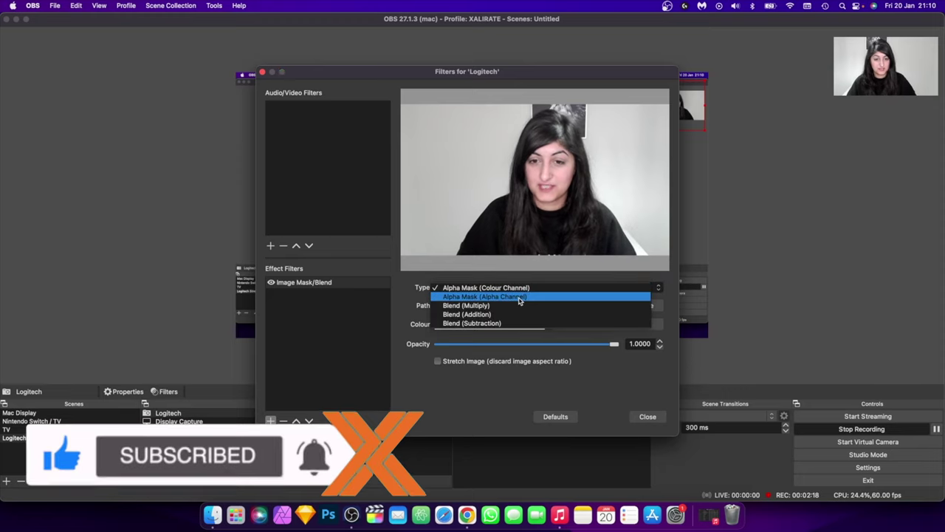
{"action": "left_click", "coordinate": [516, 296]}
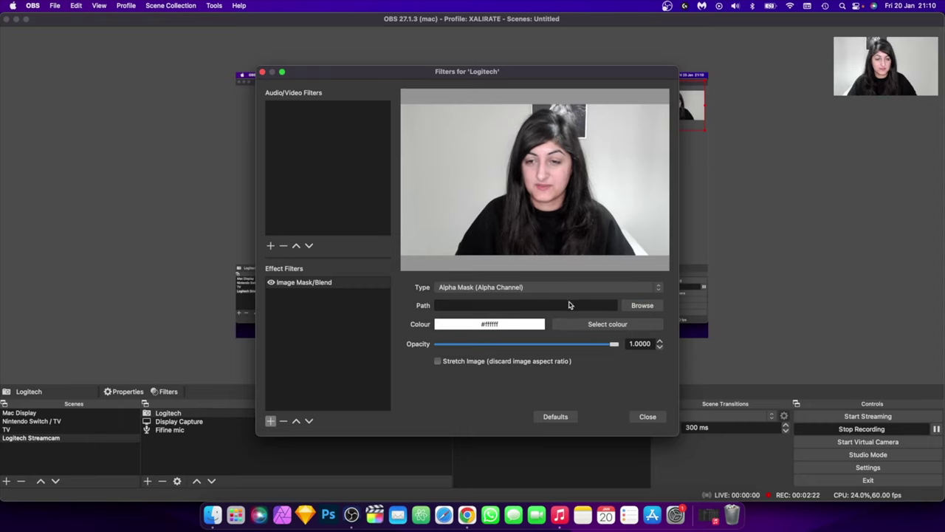
{"action": "left_click", "coordinate": [640, 306]}
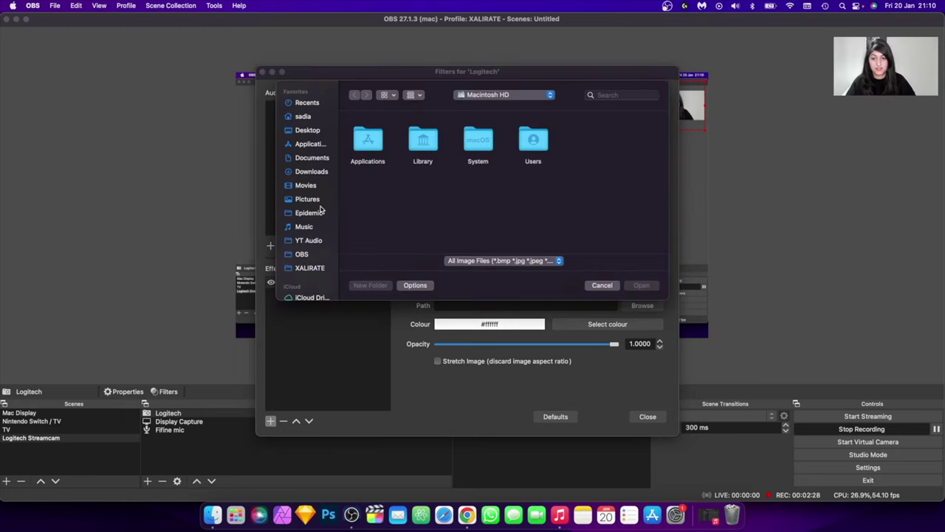
{"action": "left_click", "coordinate": [322, 172]}
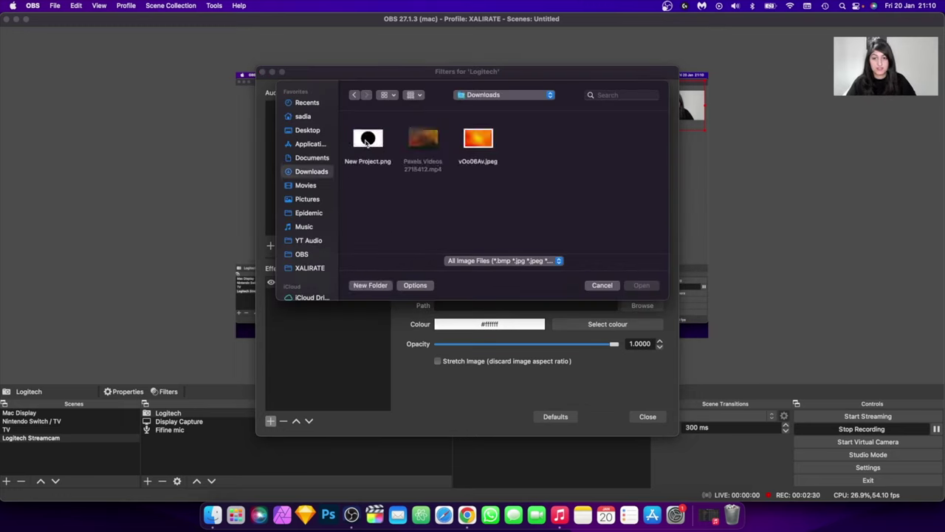
{"action": "left_click", "coordinate": [368, 140]}
{"action": "double_click", "coordinate": [367, 141]}
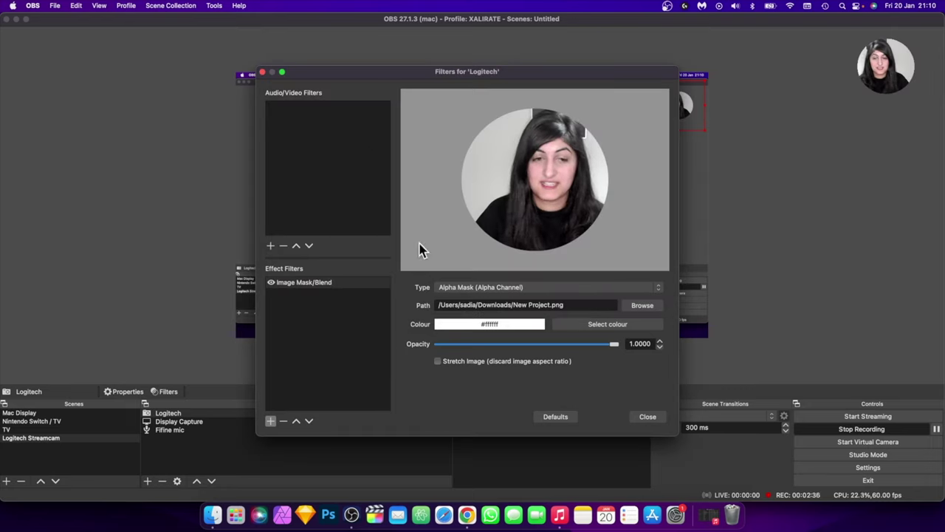
- Toggle the Image Mask/Blend filter off and back on to compare the webcam with and without the mask, and close the filters window
{"action": "left_click", "coordinate": [271, 285]}
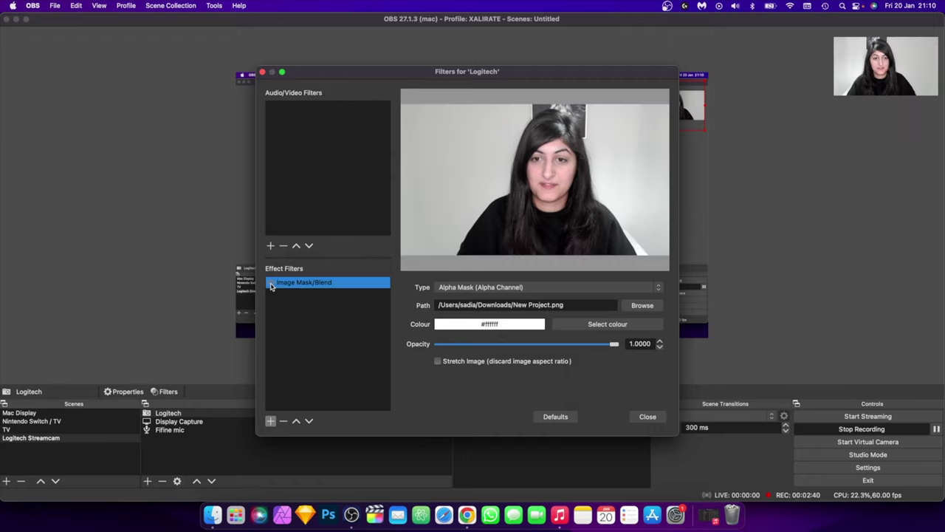
{"action": "left_click", "coordinate": [271, 284]}
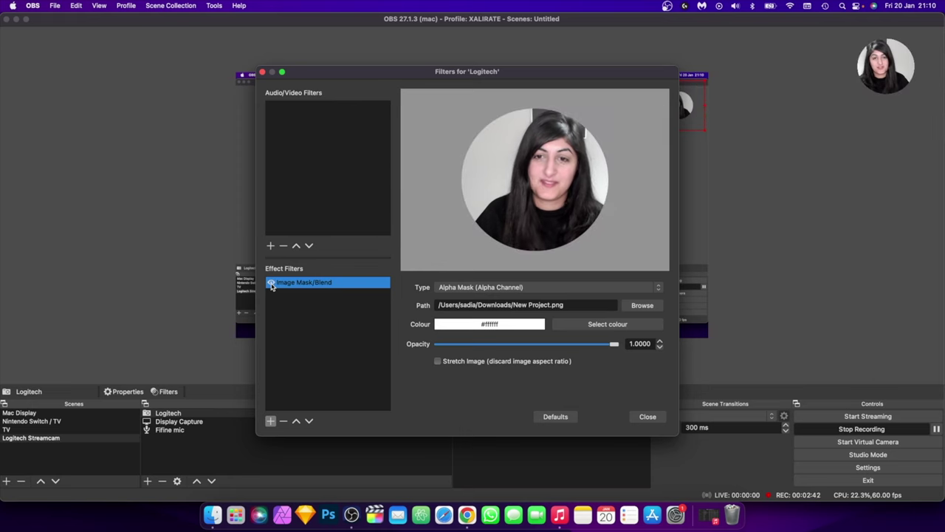
{"action": "left_click", "coordinate": [647, 416]}
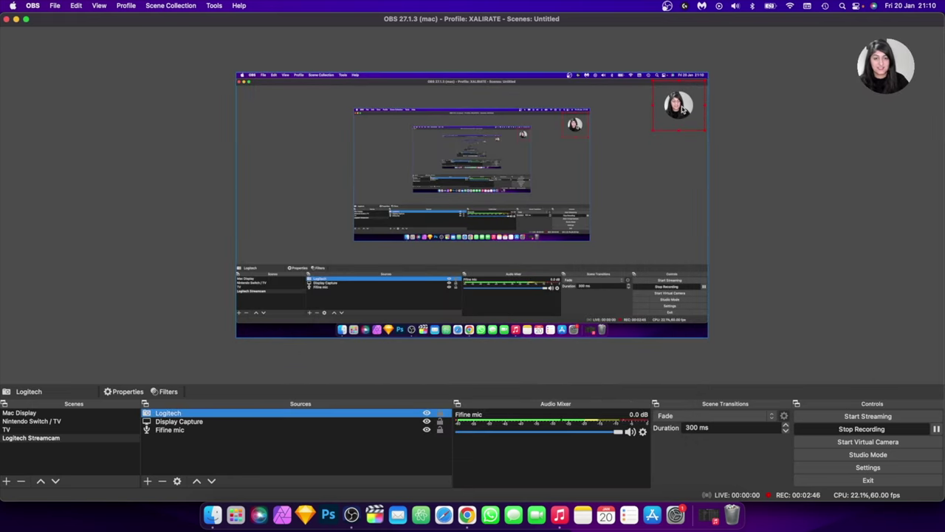
- Enlarge the circular webcam source and reposition it inside the upper-right corner of the canvas
{"action": "left_click_drag", "start_coordinate": [654, 132], "coordinate": [619, 183]}
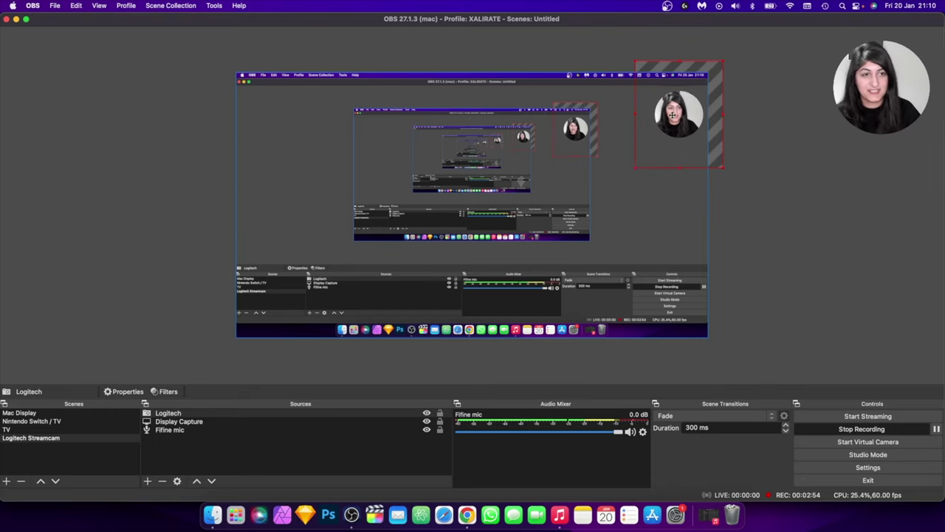
{"action": "left_click_drag", "start_coordinate": [668, 122], "coordinate": [657, 135]}
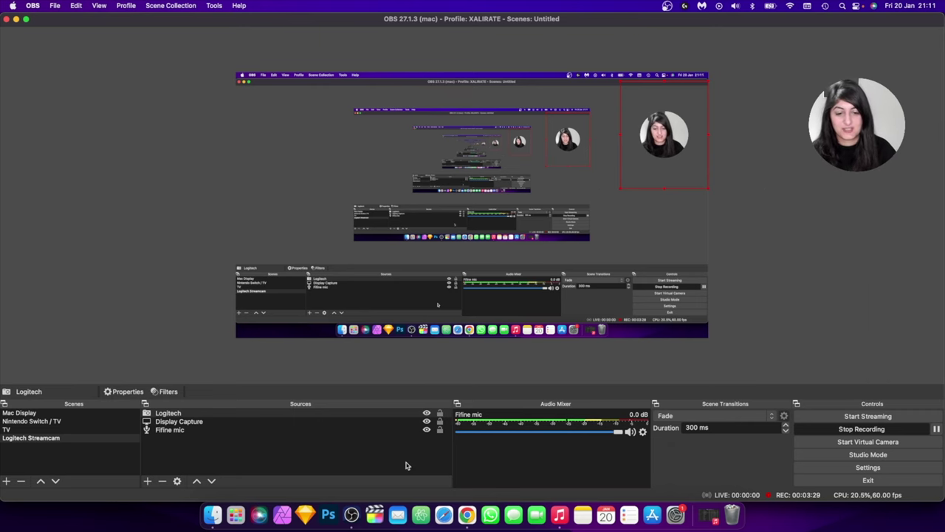
- Switch to Photopea and change the circle shape's fill colour to orange, fc5806
{"action": "left_click", "coordinate": [459, 509]}
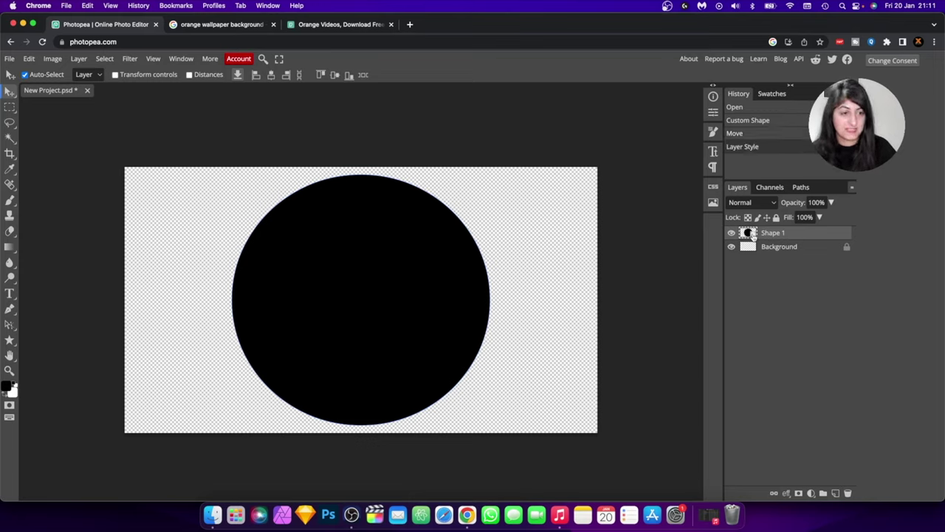
{"action": "double_click", "coordinate": [750, 234]}
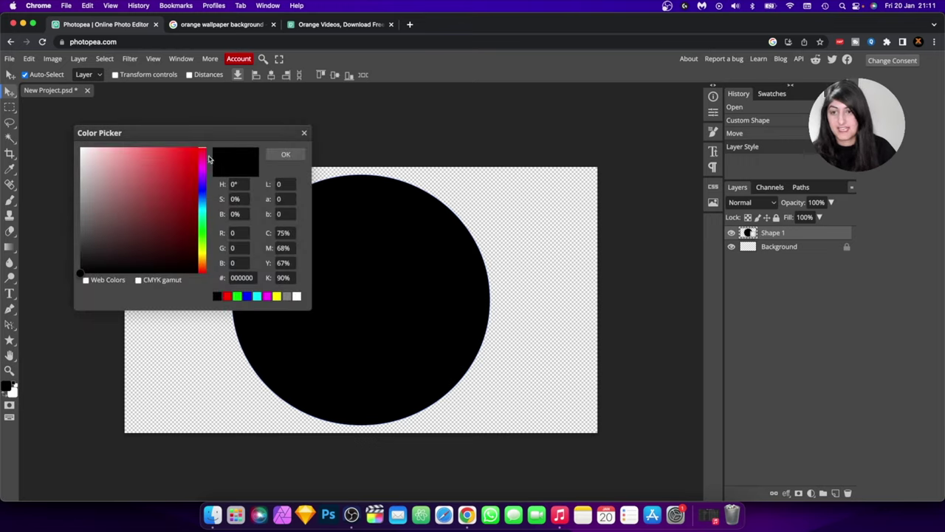
{"action": "left_click_drag", "start_coordinate": [199, 244], "coordinate": [206, 270]}
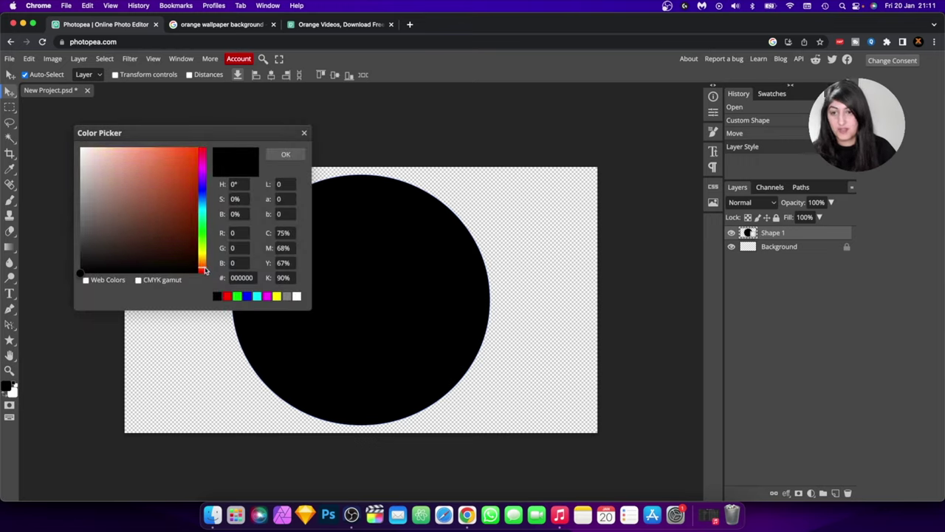
{"action": "left_click", "coordinate": [254, 278]}
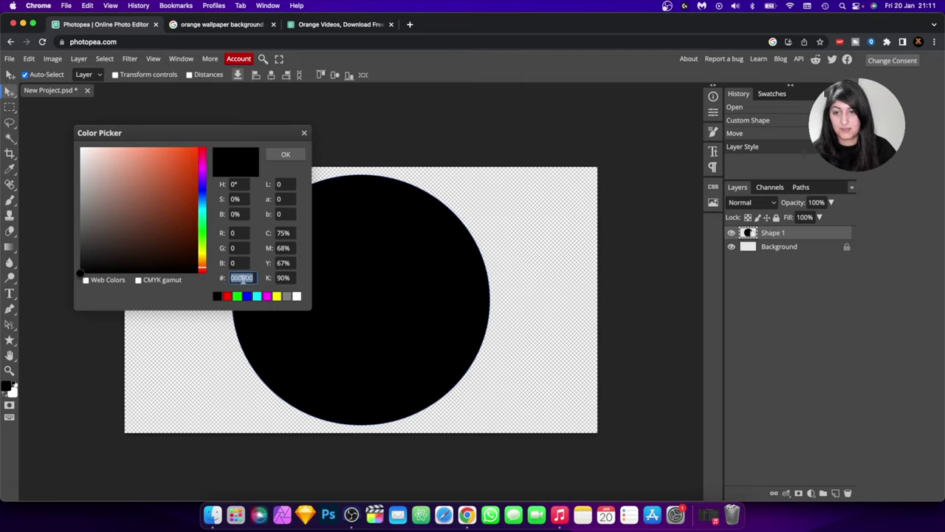
{"action": "left_click_drag", "start_coordinate": [204, 272], "coordinate": [204, 270]}
{"action": "left_click", "coordinate": [196, 151]}
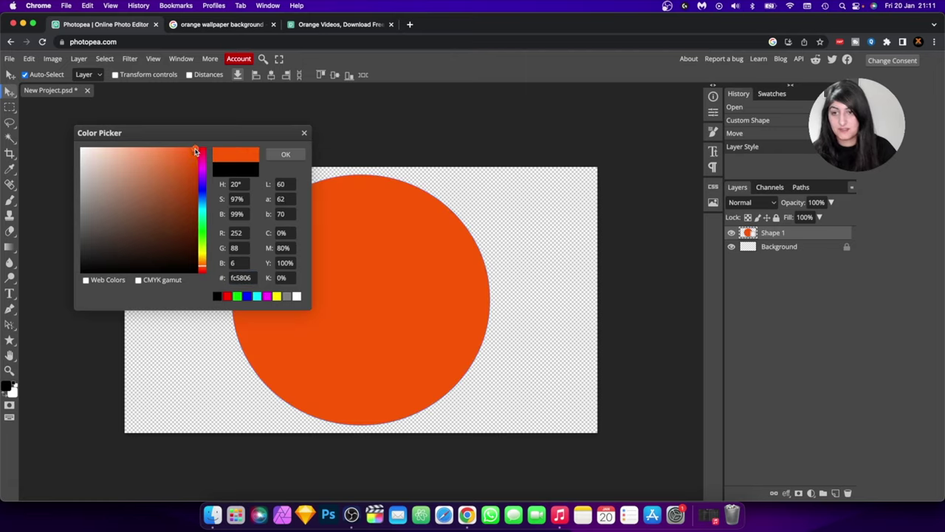
{"action": "left_click", "coordinate": [284, 154]}
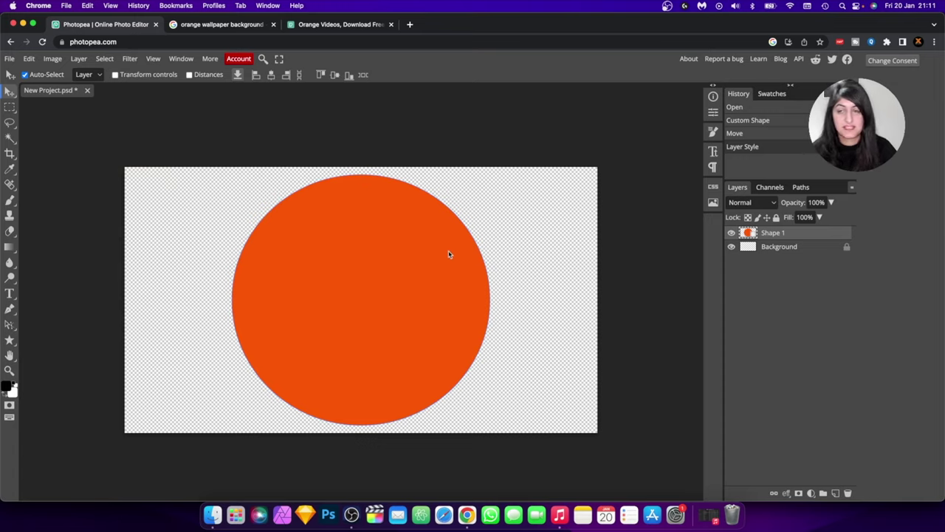
- Export the orange circle as a PNG named New Project at 1920 × 1080 px and 100% quality
{"action": "left_click", "coordinate": [10, 59]}
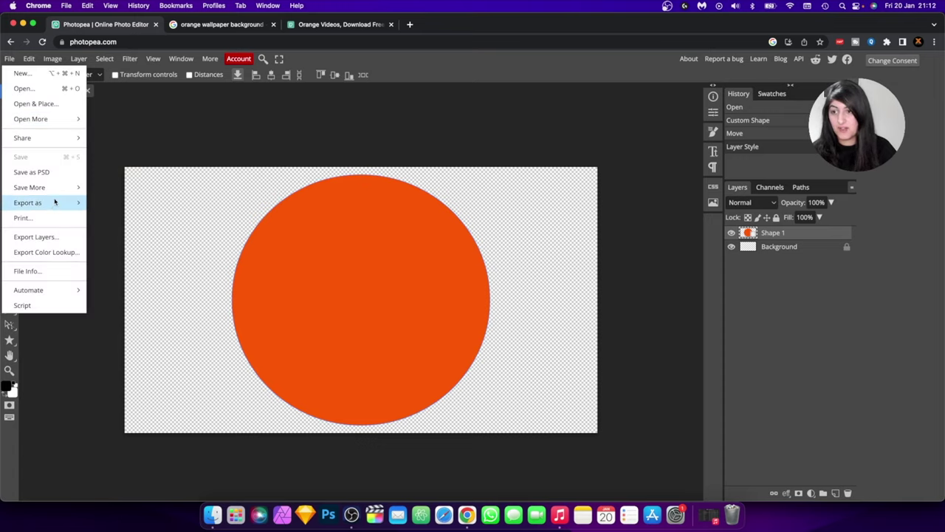
{"action": "mouse_move", "coordinate": [53, 206]}
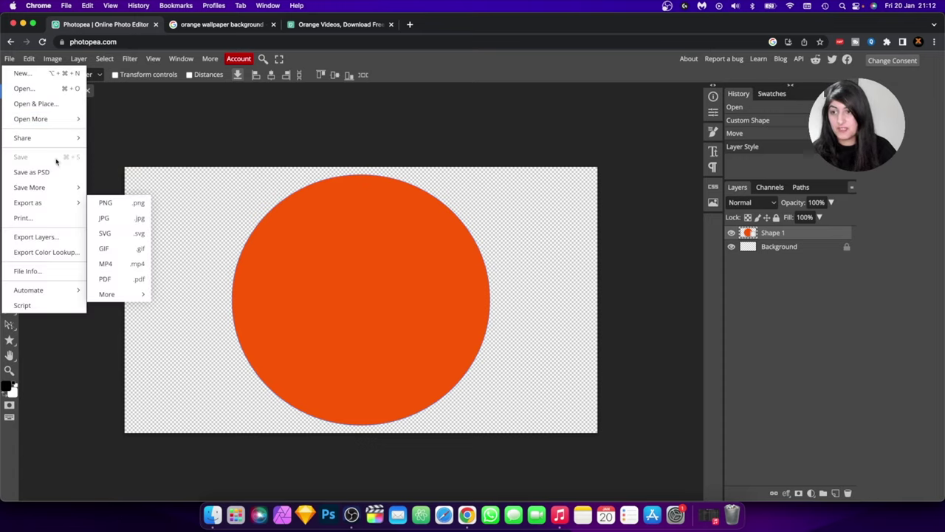
{"action": "left_click", "coordinate": [101, 204]}
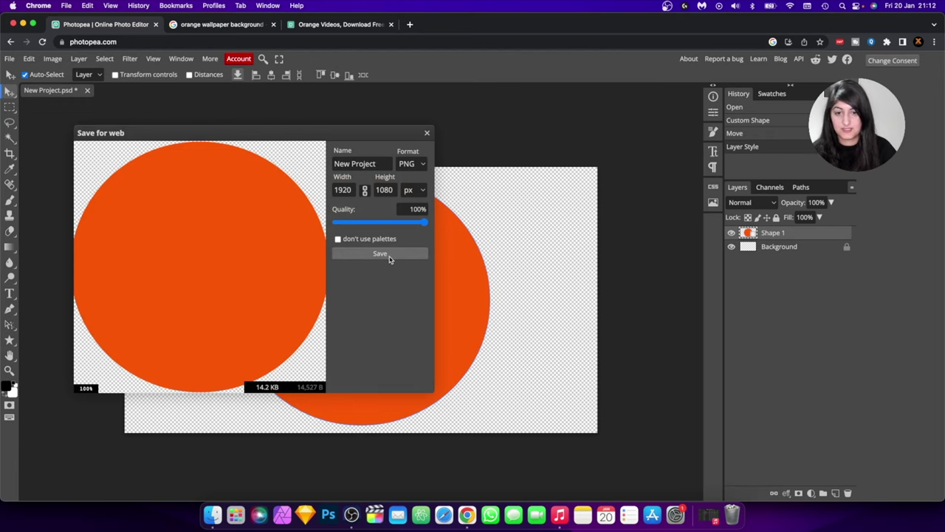
{"action": "left_click", "coordinate": [381, 254]}
- Switch to OBS and add an Image source named Orange circle that uses New Project (1).png from Downloads
{"action": "left_click", "coordinate": [353, 508]}
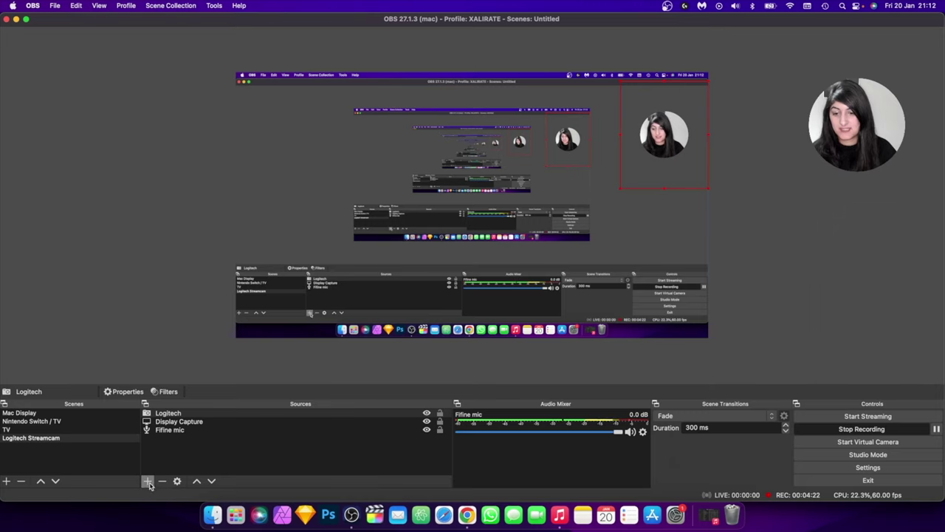
{"action": "left_click", "coordinate": [148, 482]}
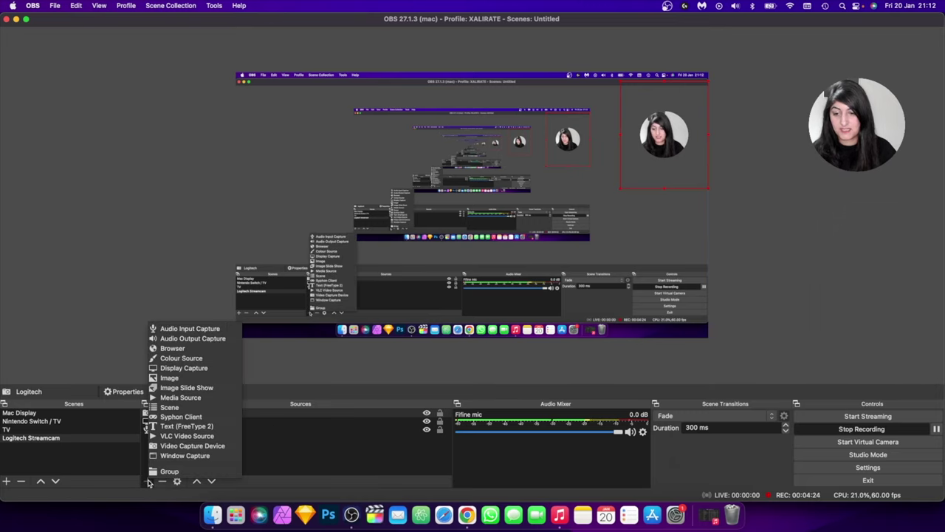
{"action": "left_click", "coordinate": [181, 378]}
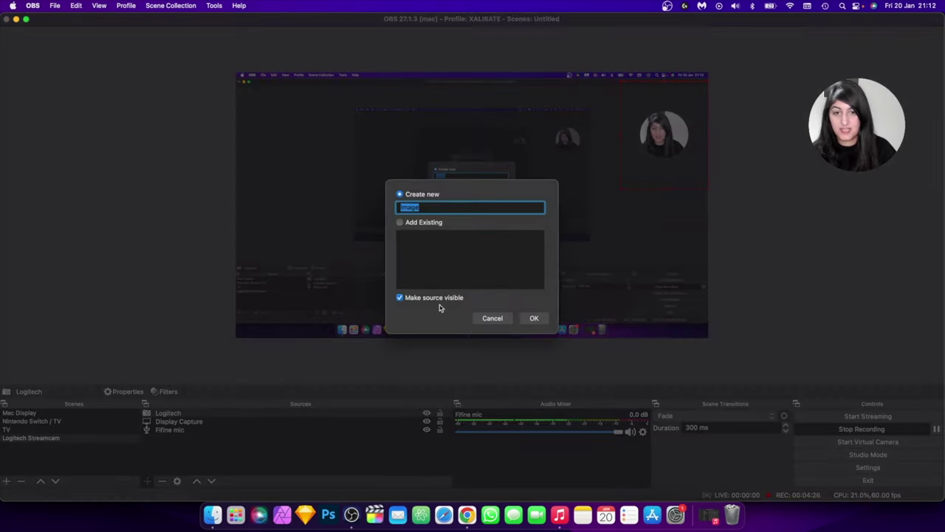
{"action": "key", "text": "BackSpace"}
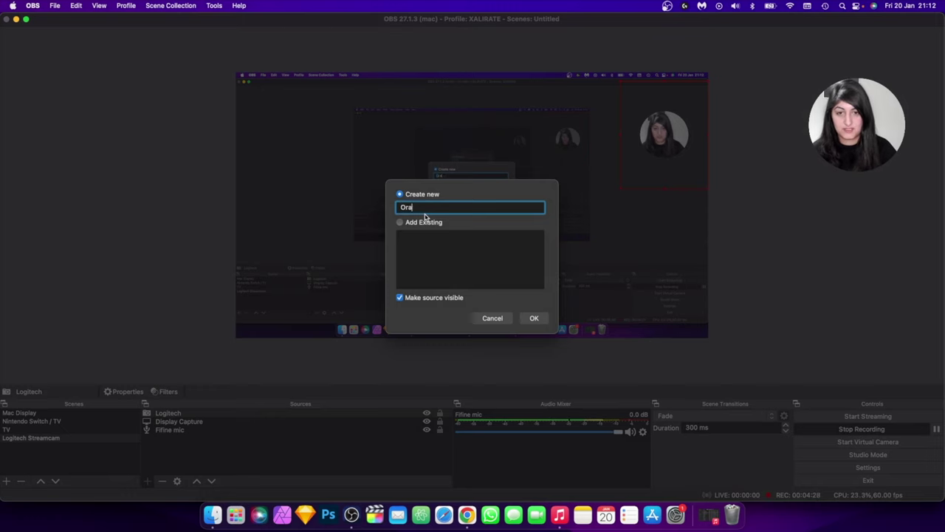
{"action": "left_click", "coordinate": [544, 321]}
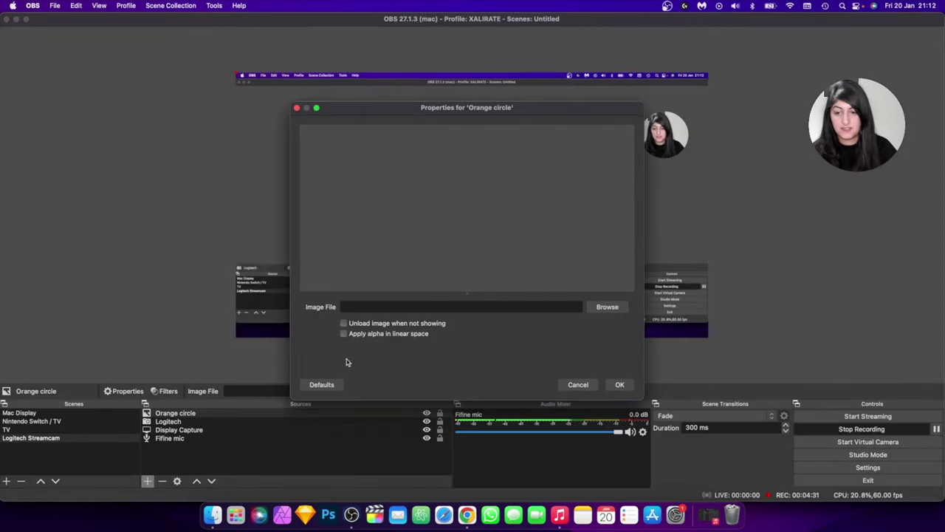
{"action": "left_click", "coordinate": [608, 308]}
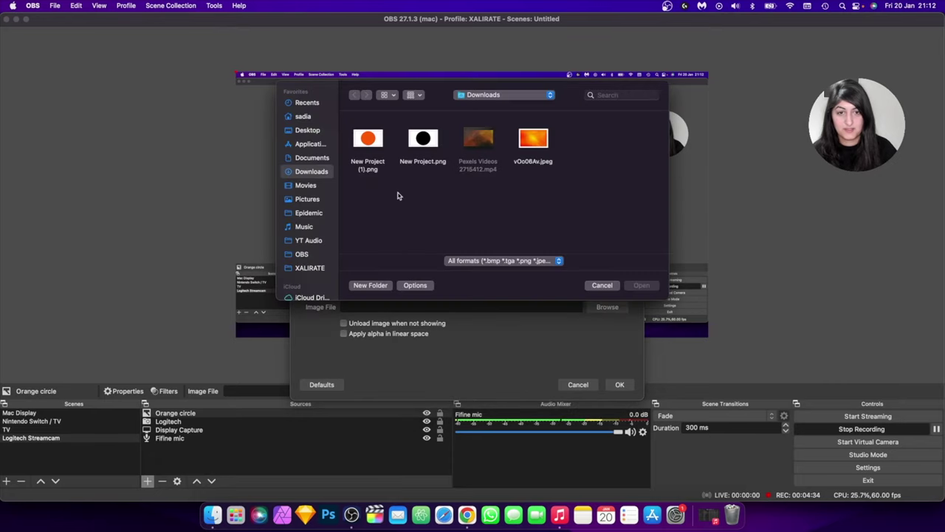
{"action": "double_click", "coordinate": [369, 140]}
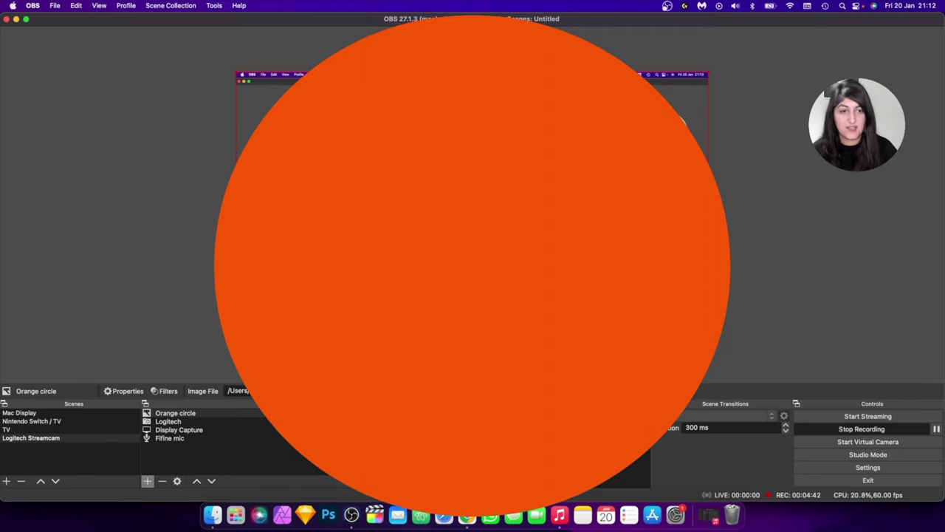
- Shift the orange circle towards the webcam's side of the canvas and order the Logitech source above it
{"action": "left_click_drag", "start_coordinate": [472, 221], "coordinate": [637, 184]}
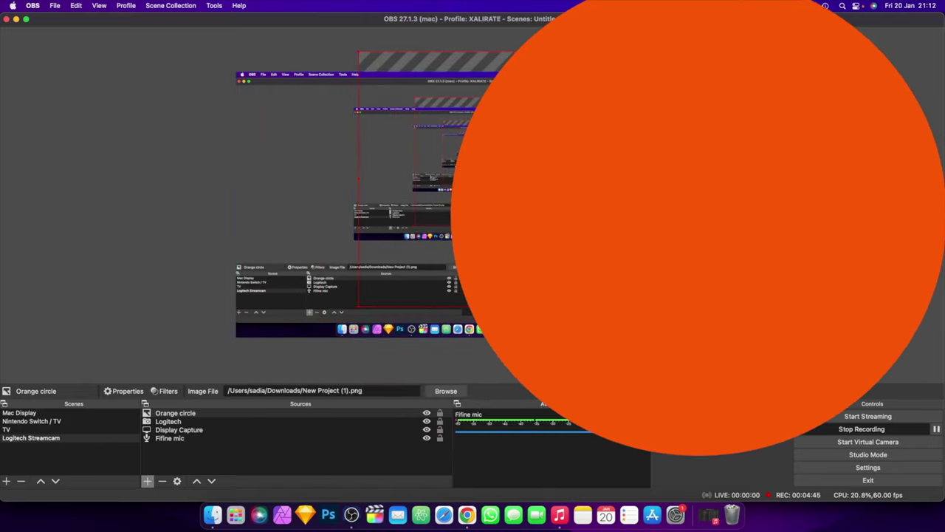
{"action": "left_click", "coordinate": [181, 415]}
{"action": "left_click_drag", "start_coordinate": [184, 416], "coordinate": [185, 426]}
{"action": "left_click", "coordinate": [184, 414]}
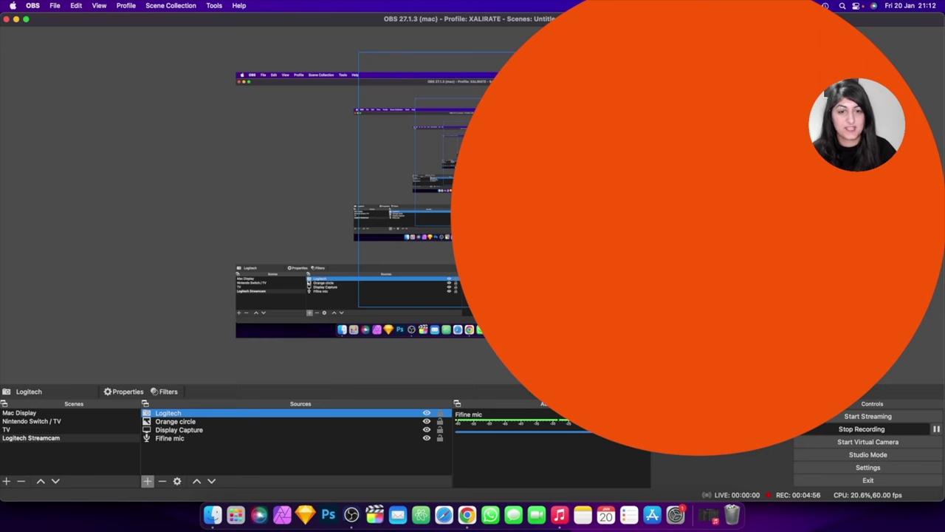
- Shrink the orange circle to slightly larger than the webcam circle, centre it behind the webcam as a thin border, and deselect it
{"action": "left_click", "coordinate": [370, 328]}
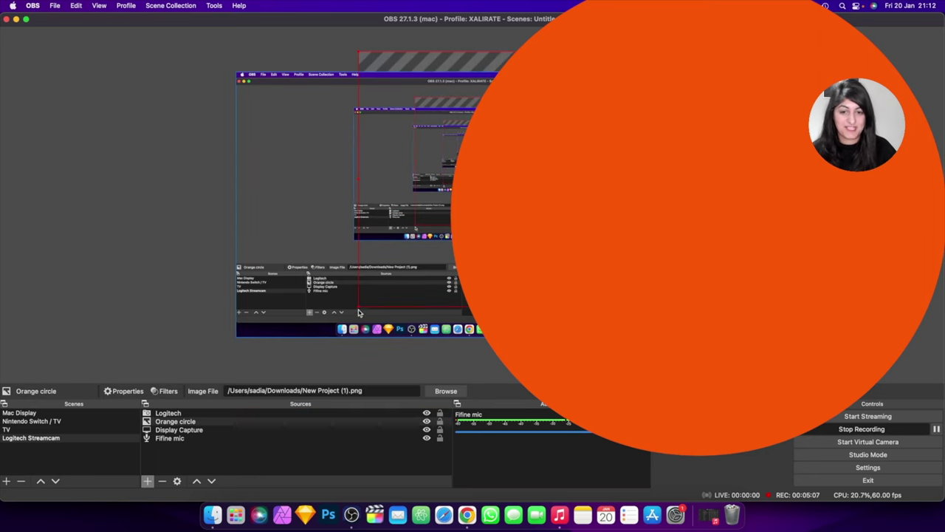
{"action": "left_click_drag", "start_coordinate": [356, 307], "coordinate": [664, 139]}
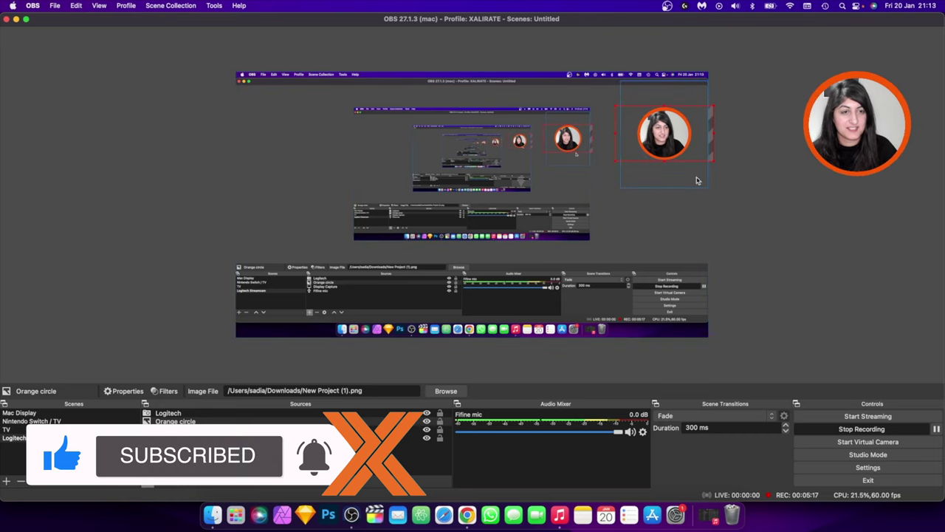
{"action": "left_click", "coordinate": [748, 198]}
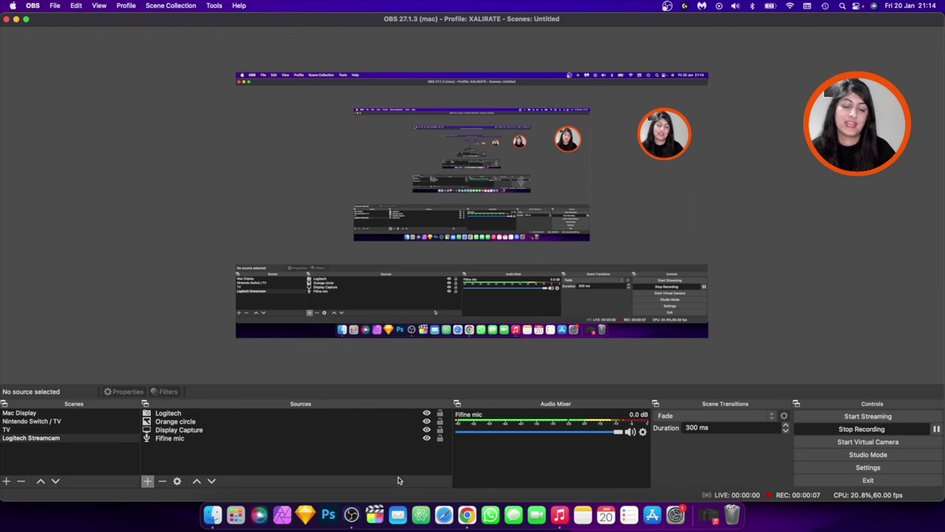
- Switch to Photopea and delete the orange circle's Shape 1 layer
{"action": "left_click", "coordinate": [466, 510]}
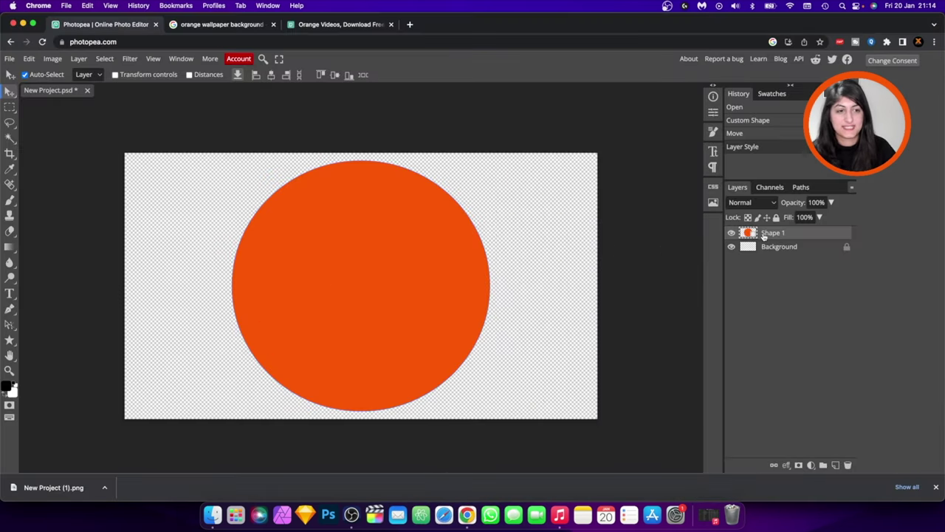
{"action": "key", "text": "Delete"}
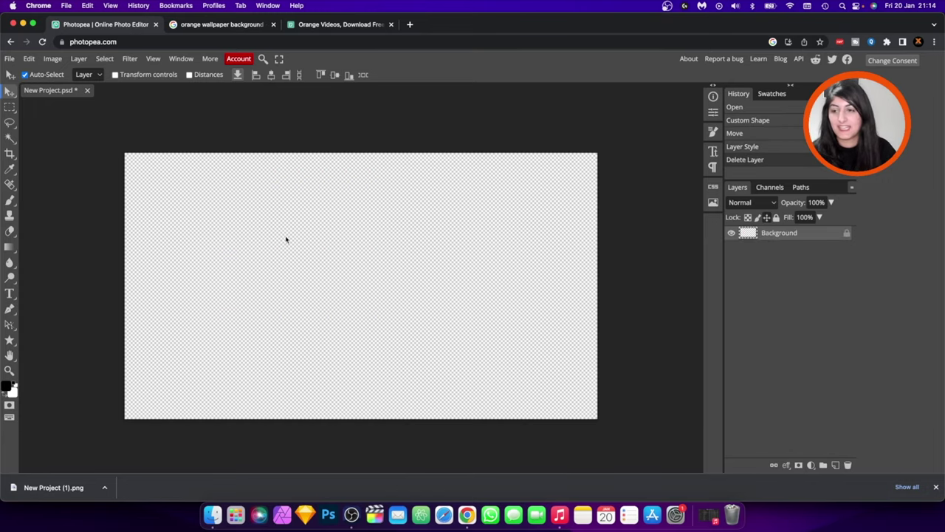
- Draw a solid black car custom shape spanning almost the full canvas height and centre it on the canvas
{"action": "left_click", "coordinate": [10, 340]}
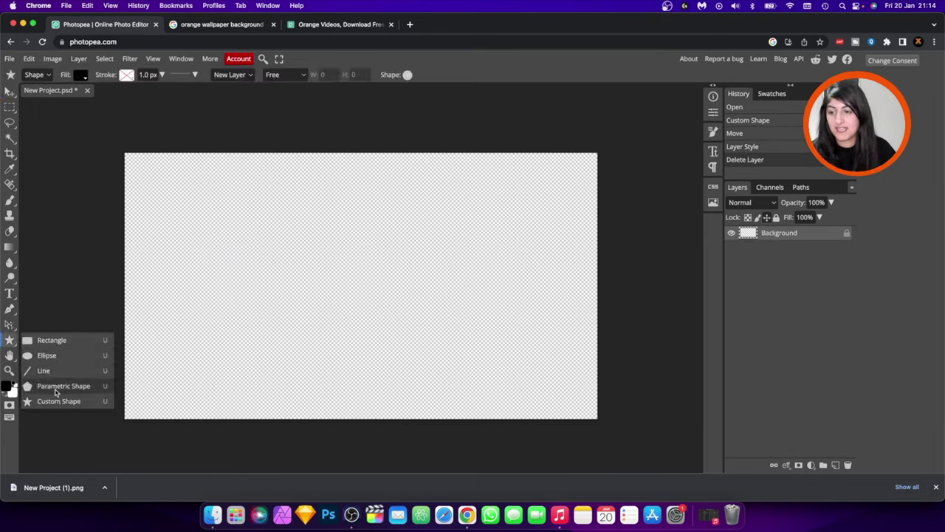
{"action": "left_click", "coordinate": [54, 402]}
{"action": "left_click", "coordinate": [408, 75]}
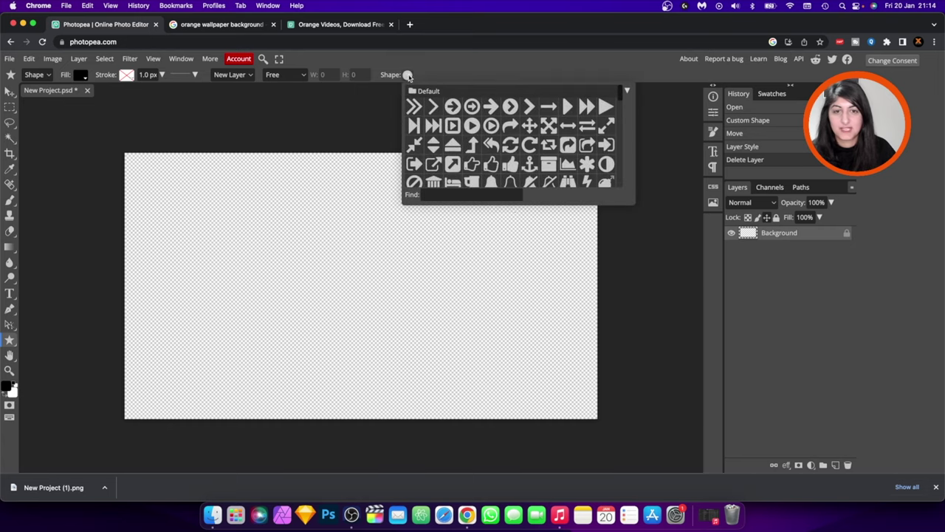
{"action": "scroll", "coordinate": [526, 161], "scroll_direction": "down", "scroll_amount": 5}
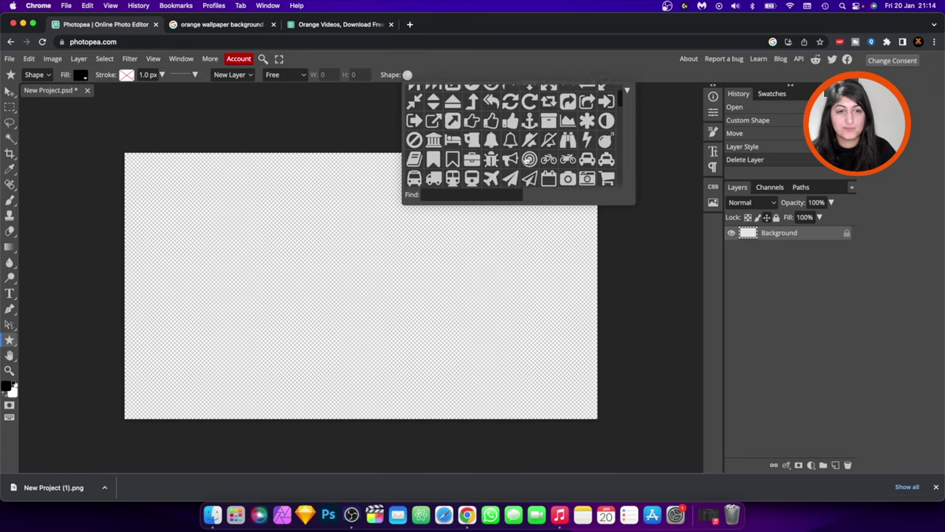
{"action": "scroll", "coordinate": [528, 158], "scroll_direction": "down", "scroll_amount": 2}
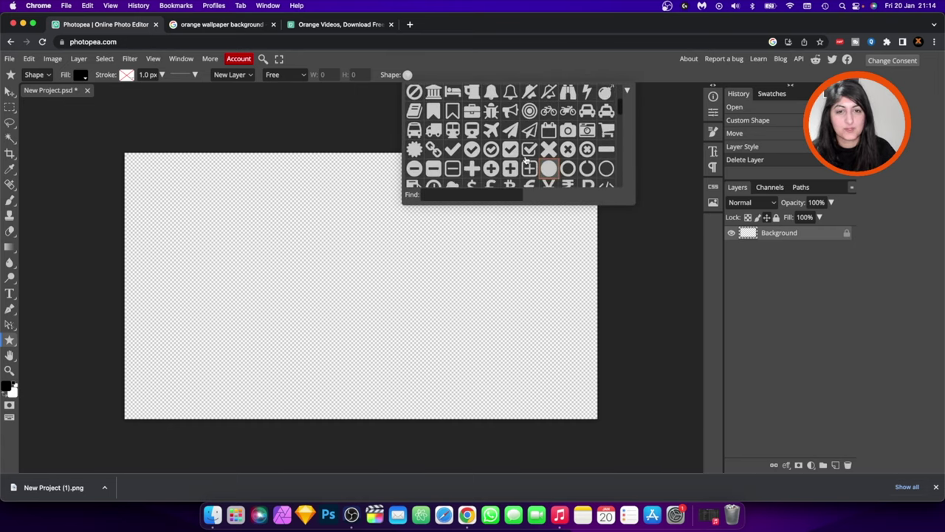
{"action": "left_click", "coordinate": [587, 126]}
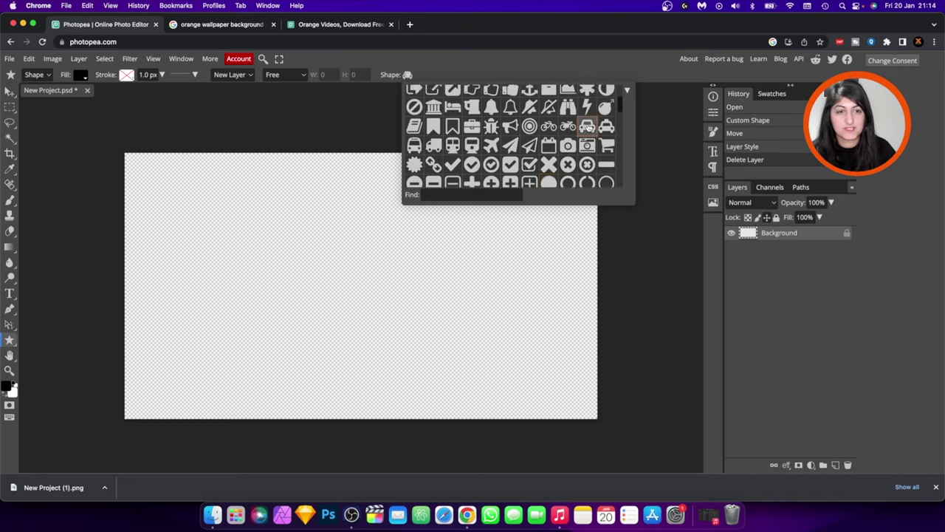
{"action": "left_click_drag", "start_coordinate": [208, 169], "coordinate": [526, 415]}
{"action": "left_click", "coordinate": [9, 90]}
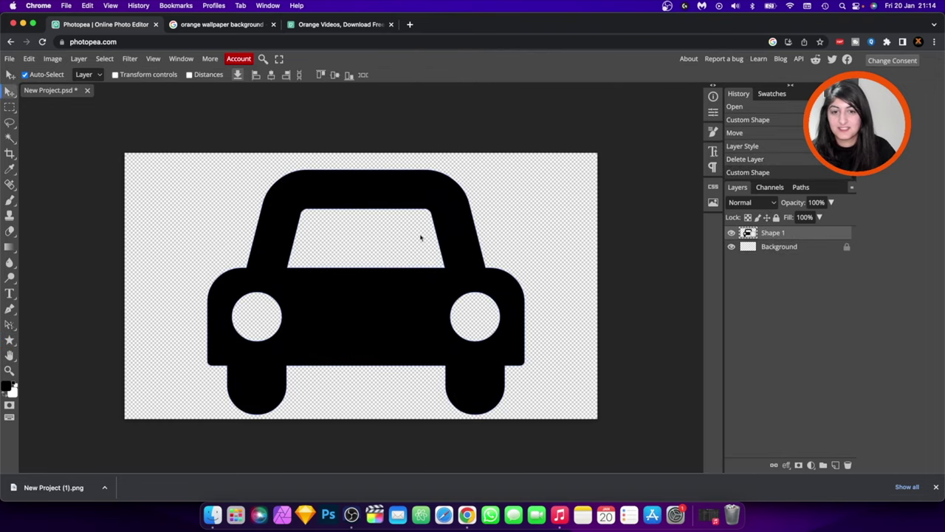
{"action": "left_click_drag", "start_coordinate": [421, 236], "coordinate": [448, 239]}
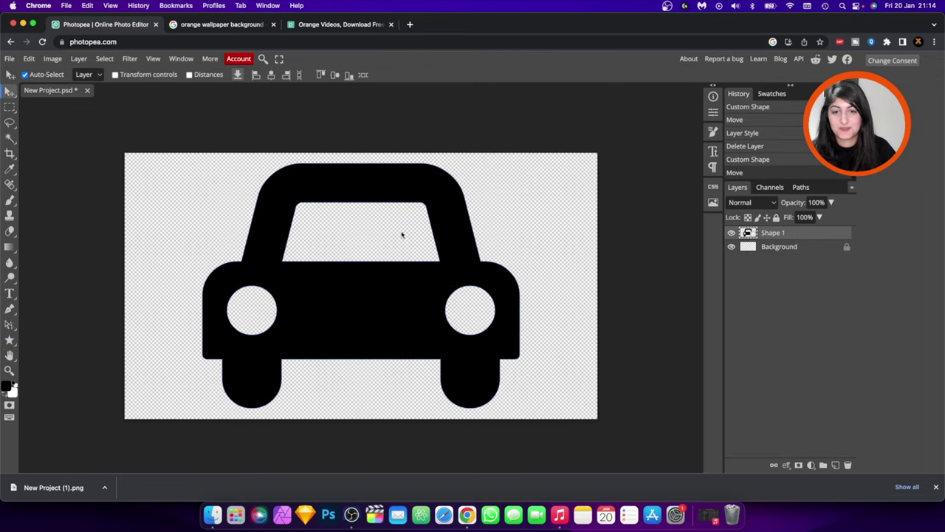
- Export the car shape as a PNG named car and dismiss the downloads bar
{"action": "left_click", "coordinate": [9, 59]}
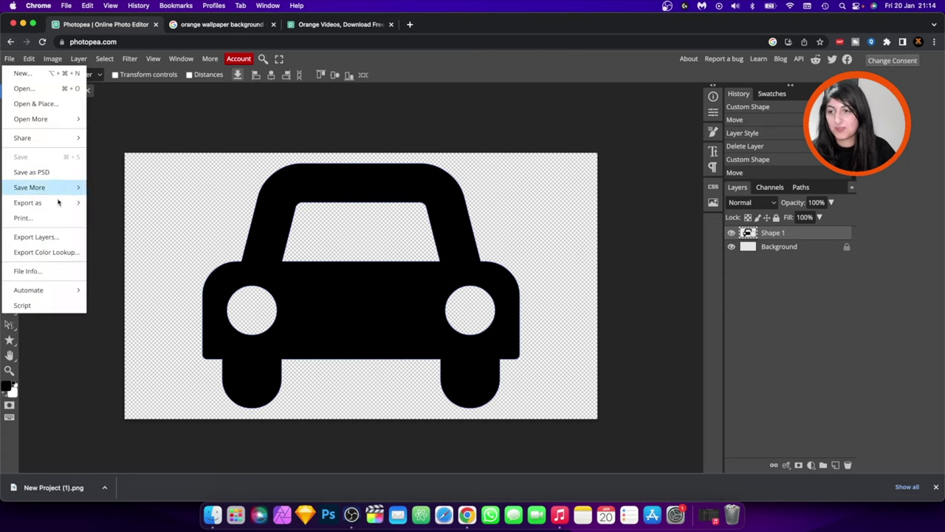
{"action": "mouse_move", "coordinate": [44, 203]}
{"action": "left_click", "coordinate": [101, 202]}
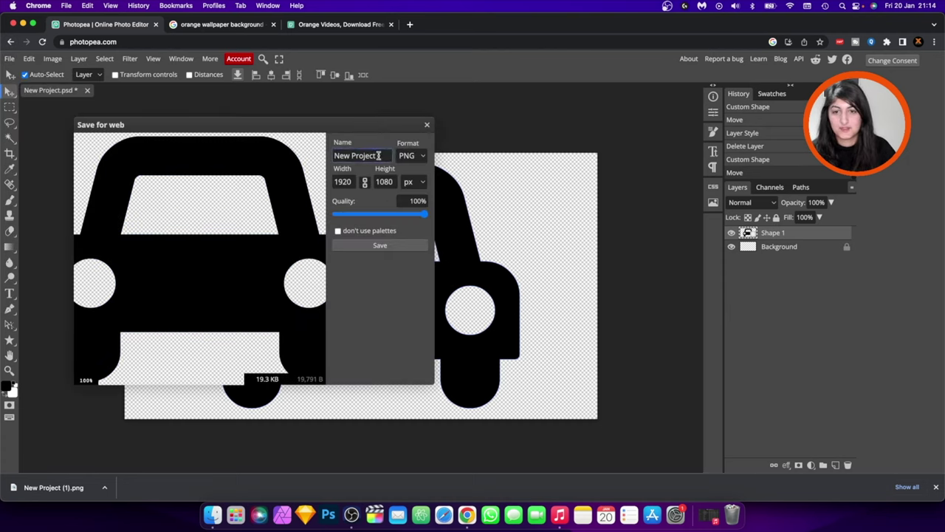
{"action": "left_click_drag", "start_coordinate": [380, 155], "coordinate": [272, 156]}
{"action": "type", "text": "car"}
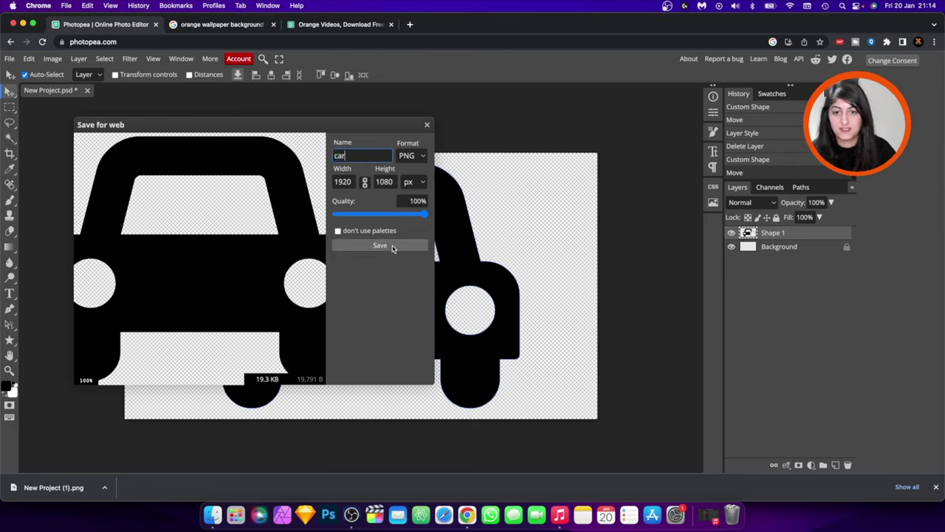
{"action": "left_click", "coordinate": [391, 246]}
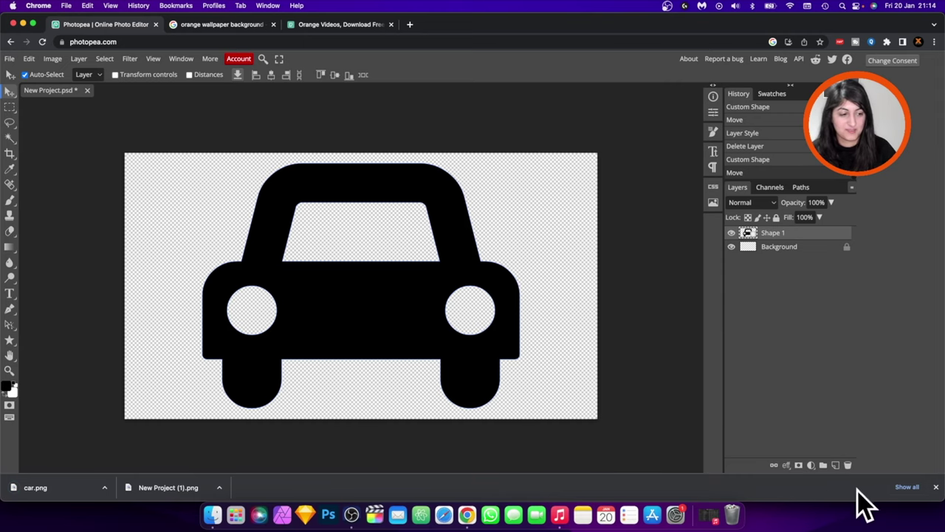
{"action": "left_click", "coordinate": [936, 487]}
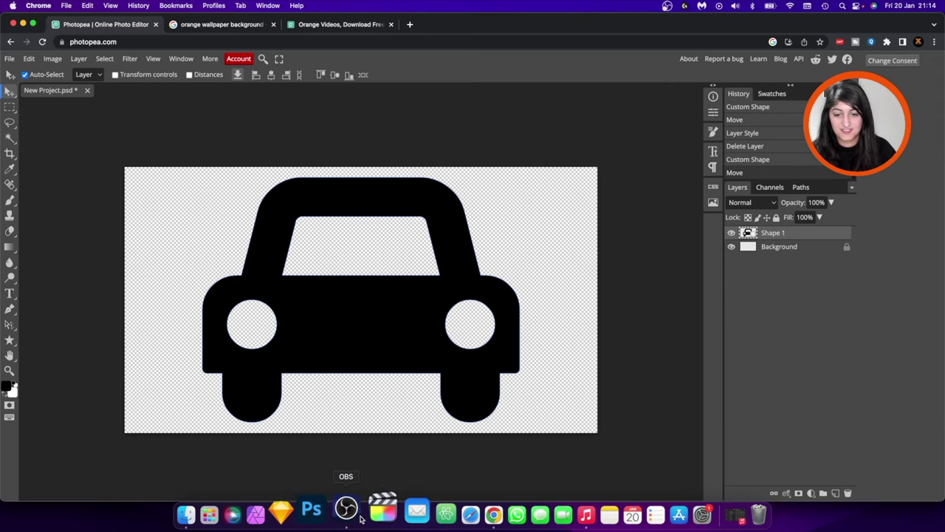
- Switch to OBS and replace the image in the Logitech source's Image Mask/Blend filter with car.png
{"action": "left_click", "coordinate": [348, 514]}
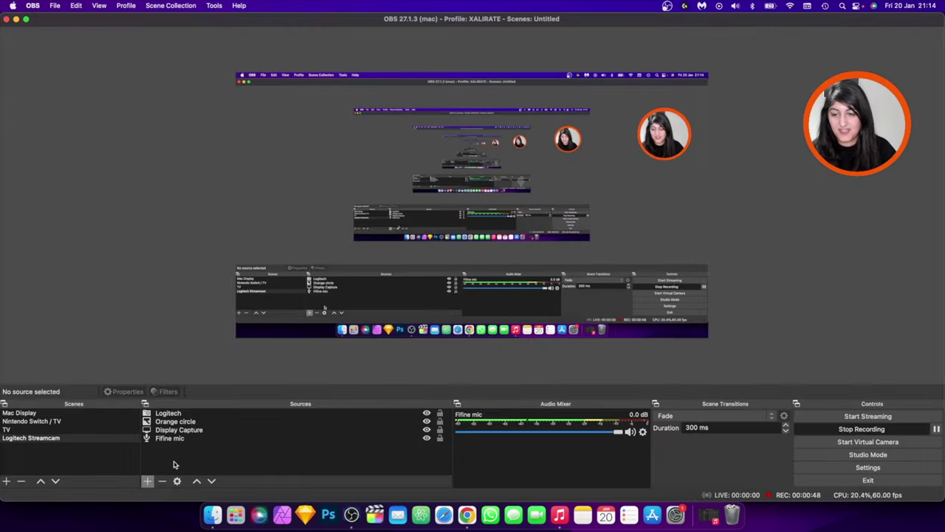
{"action": "left_click", "coordinate": [178, 413]}
{"action": "right_click", "coordinate": [181, 415]}
{"action": "left_click", "coordinate": [199, 397]}
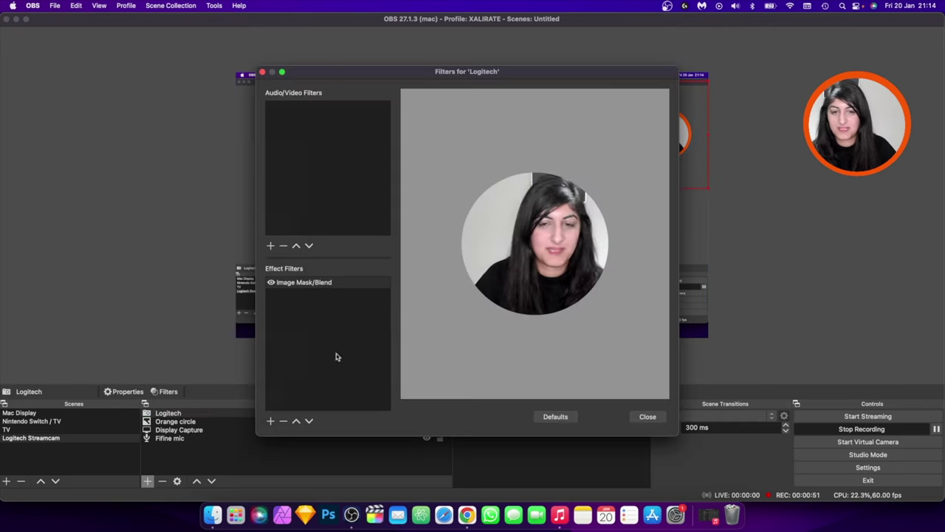
{"action": "left_click", "coordinate": [342, 283]}
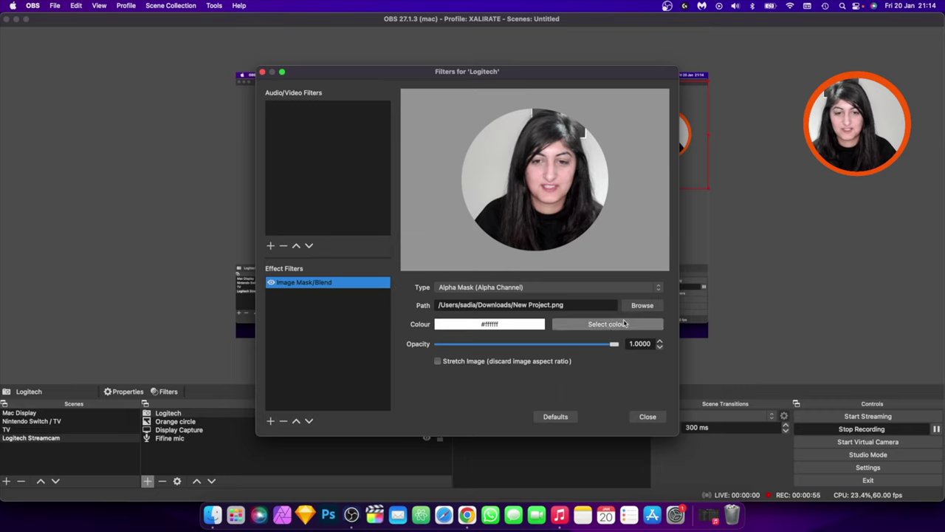
{"action": "left_click", "coordinate": [642, 305]}
{"action": "double_click", "coordinate": [372, 148]}
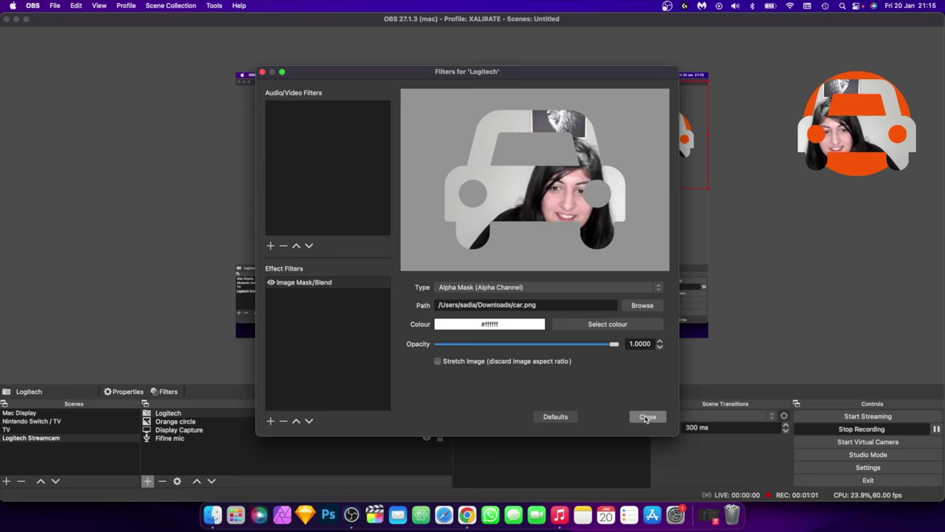
{"action": "left_click", "coordinate": [647, 418]}
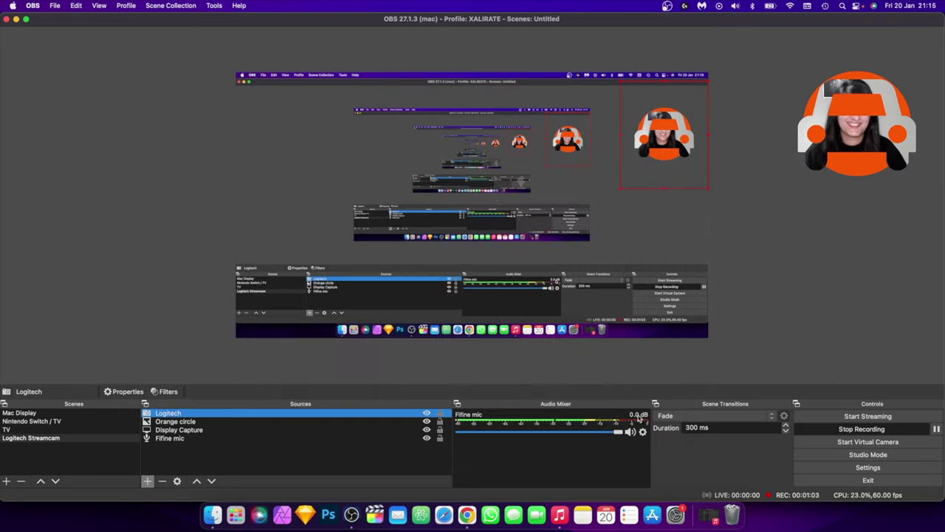
- Hide the Orange circle source to preview the car-shaped webcam alone, and show the circle again
{"action": "left_click", "coordinate": [193, 423]}
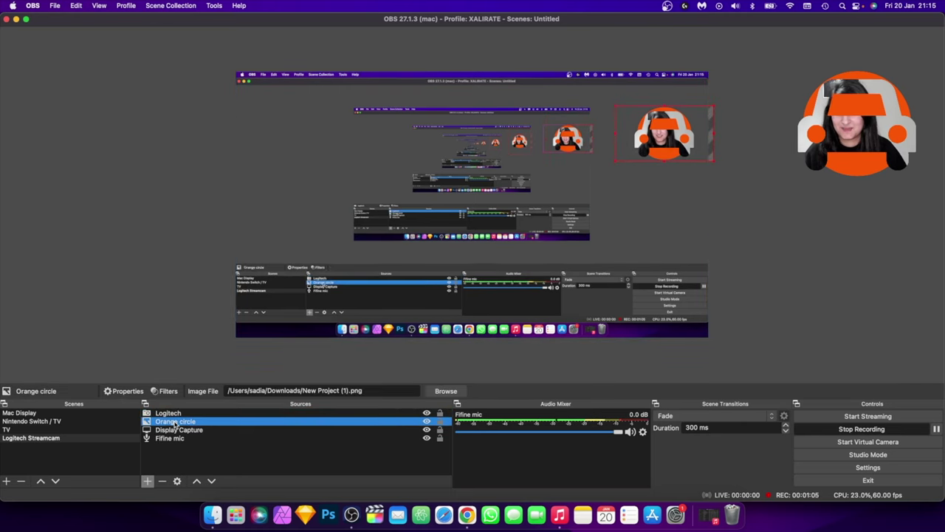
{"action": "left_click", "coordinate": [426, 421]}
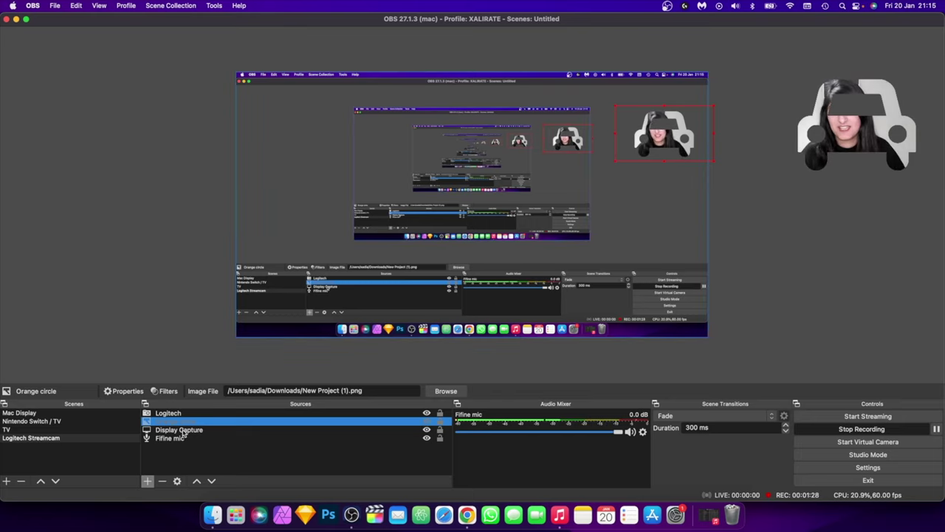
{"action": "left_click", "coordinate": [427, 423]}
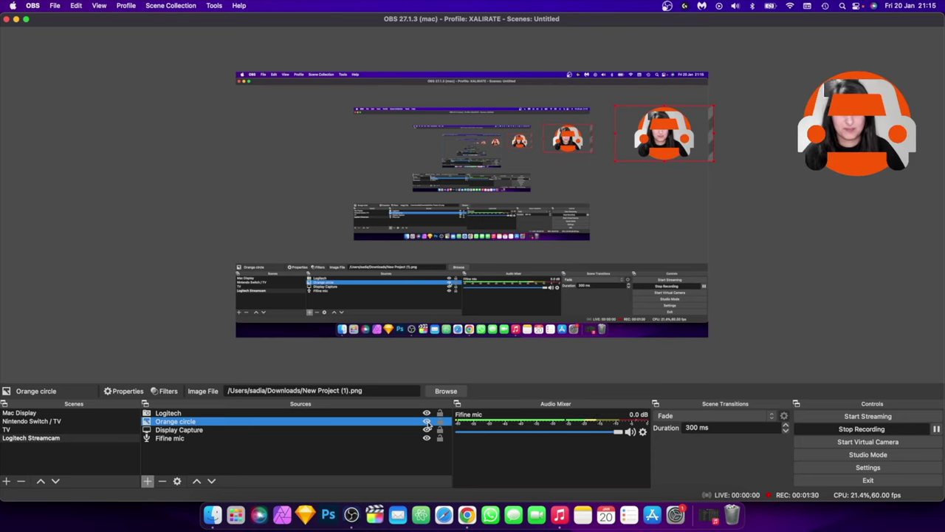
- Enlarge the orange circle until it surrounds the whole car-shaped webcam, centre it behind the webcam, and deselect it
{"action": "left_click_drag", "start_coordinate": [614, 161], "coordinate": [588, 180]}
{"action": "left_click_drag", "start_coordinate": [659, 154], "coordinate": [661, 149]}
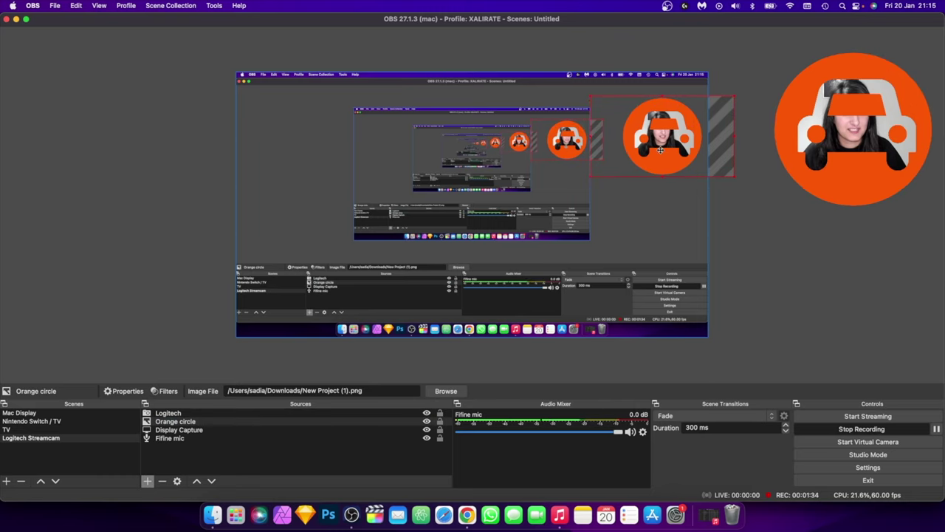
{"action": "left_click", "coordinate": [684, 220]}
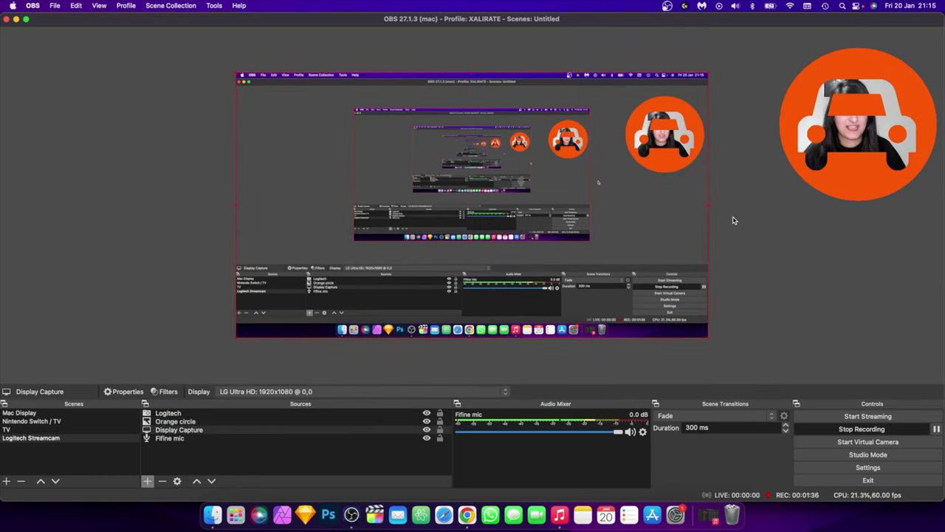
{"action": "left_click", "coordinate": [734, 218]}
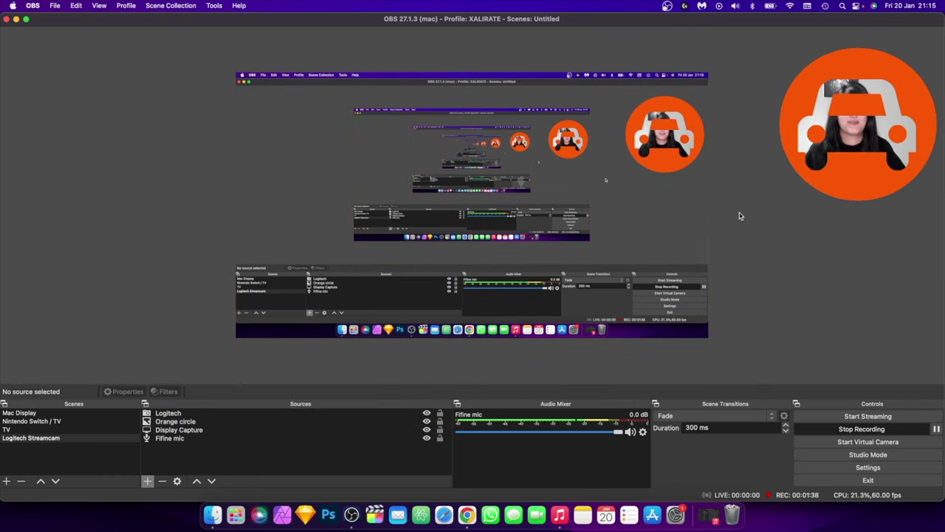
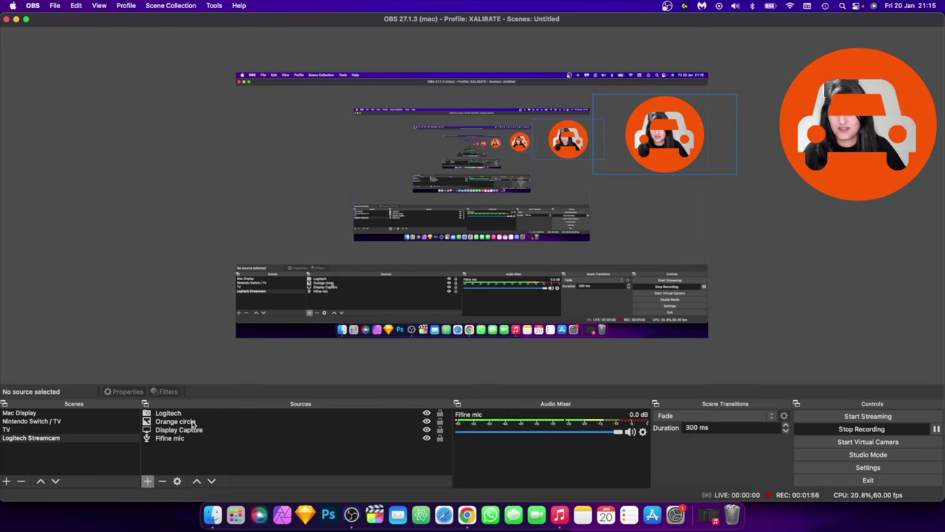
- Change the Logitech source's Image Mask/Blend image to New Project (1).png for a circular webcam shape
{"action": "double_click", "coordinate": [195, 415]}
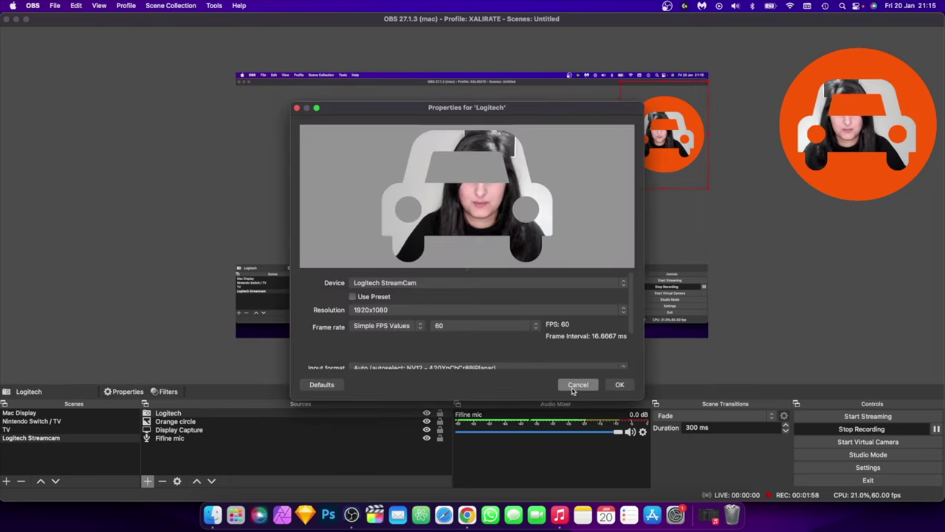
{"action": "left_click", "coordinate": [577, 383]}
{"action": "left_click", "coordinate": [166, 392]}
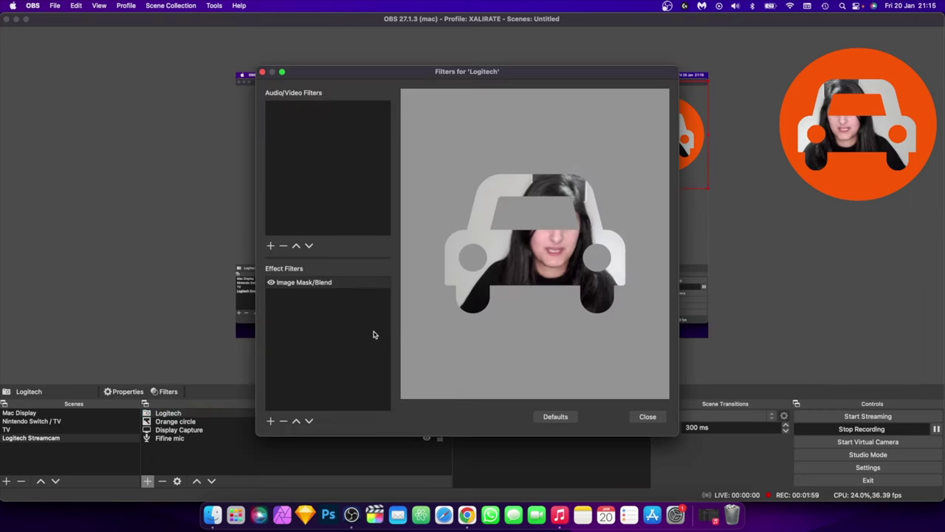
{"action": "left_click", "coordinate": [363, 282]}
{"action": "left_click", "coordinate": [642, 305]}
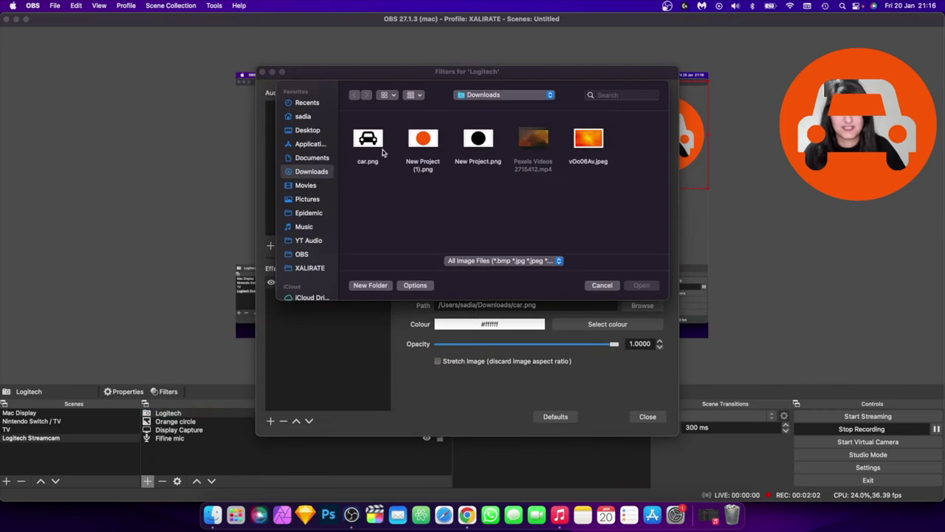
{"action": "left_click", "coordinate": [423, 140]}
{"action": "left_click", "coordinate": [642, 286]}
{"action": "left_click", "coordinate": [648, 417]}
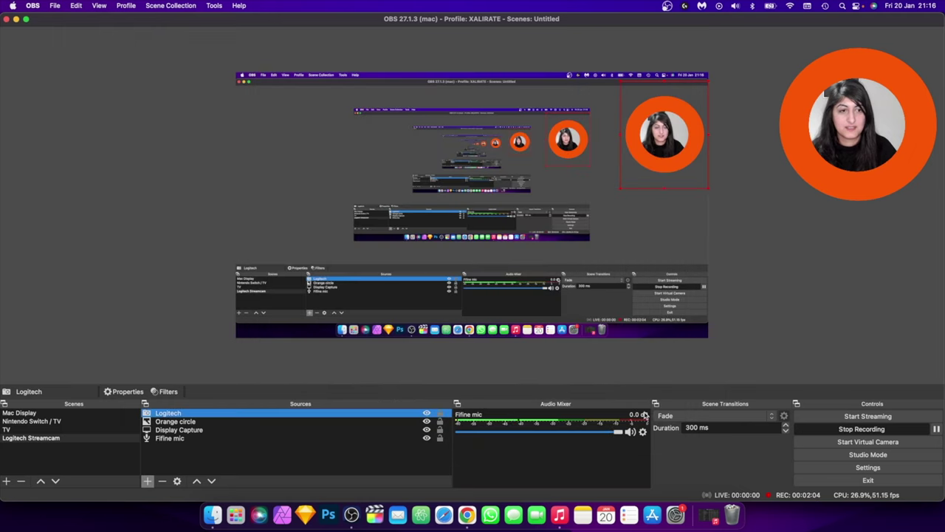
- Enlarge the orange circle further, scale up the Logitech webcam to sit centred inside it with an even border, and deselect
{"action": "left_click", "coordinate": [225, 422]}
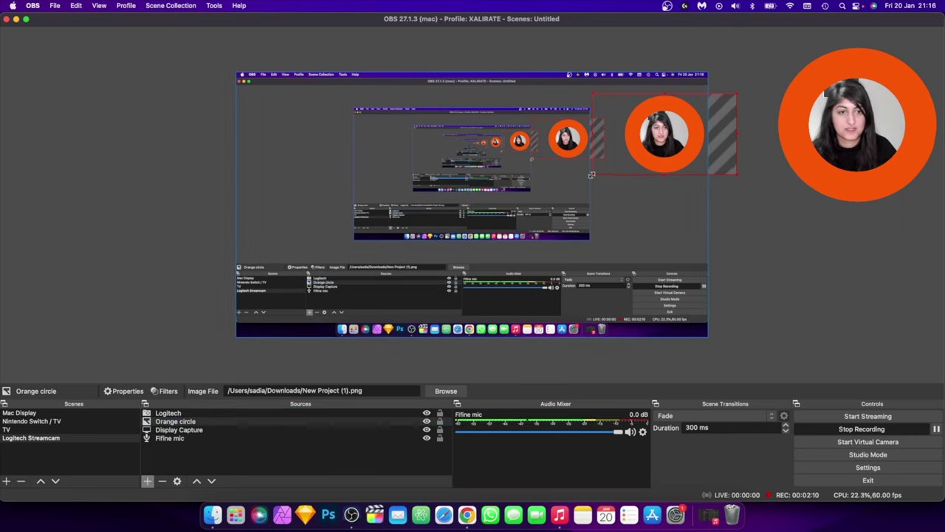
{"action": "left_click_drag", "start_coordinate": [589, 175], "coordinate": [547, 200]}
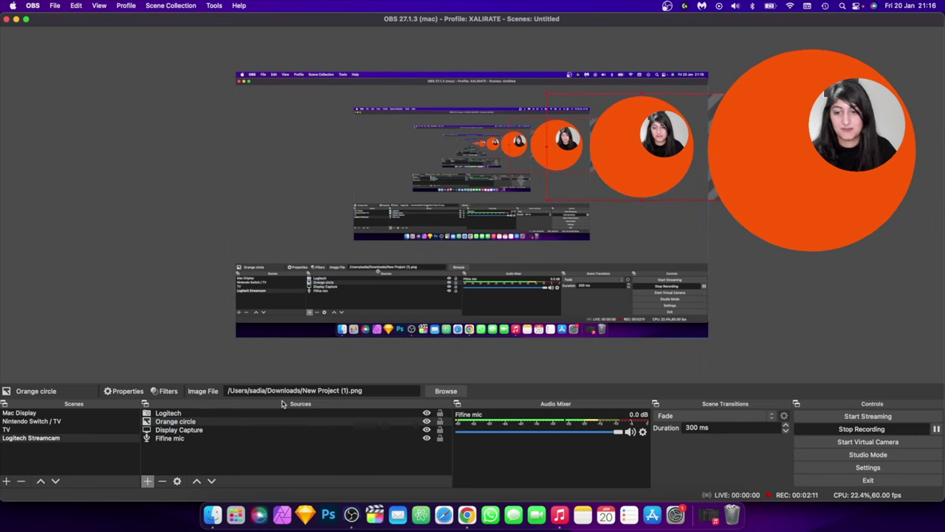
{"action": "left_click", "coordinate": [257, 413]}
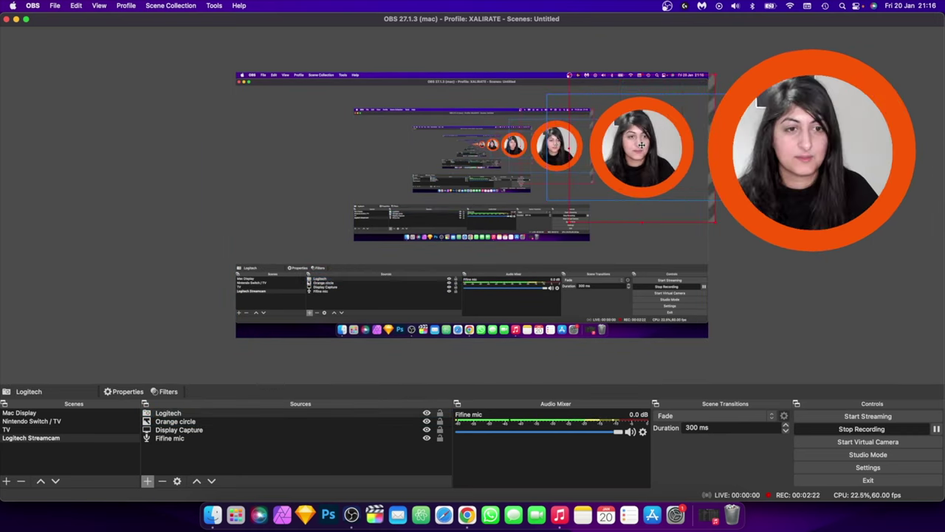
{"action": "left_click", "coordinate": [392, 356]}
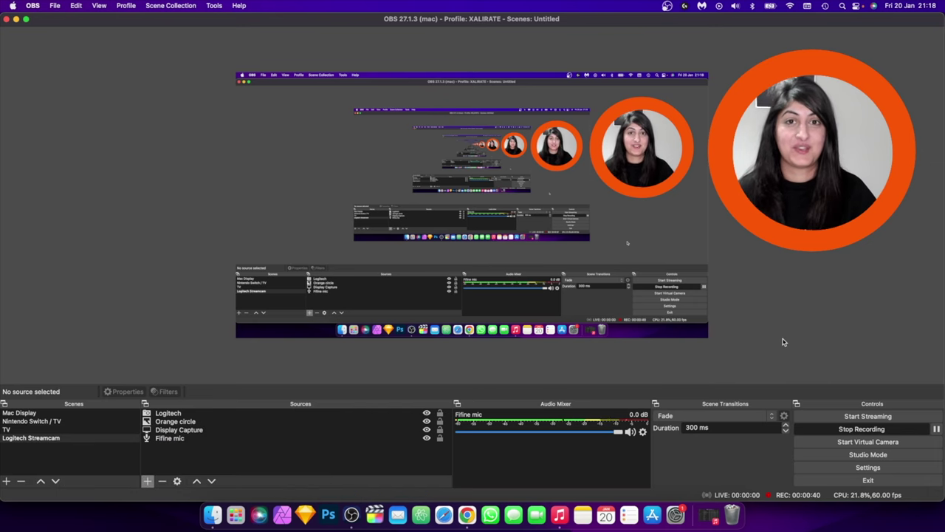
- Switch to Chrome and browse the orange videos on Pexels for footage suitable as an animated background
{"action": "left_click", "coordinate": [467, 515]}
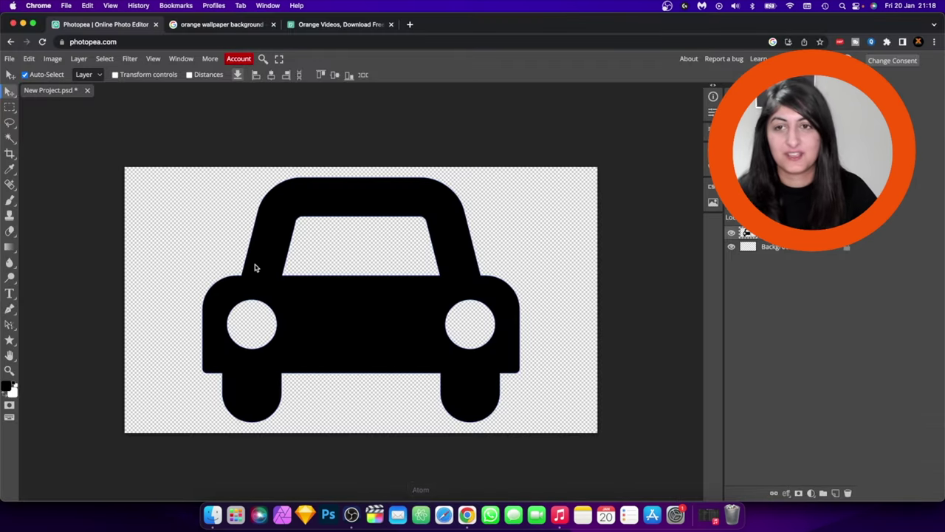
{"action": "left_click", "coordinate": [237, 25]}
{"action": "left_click", "coordinate": [319, 24]}
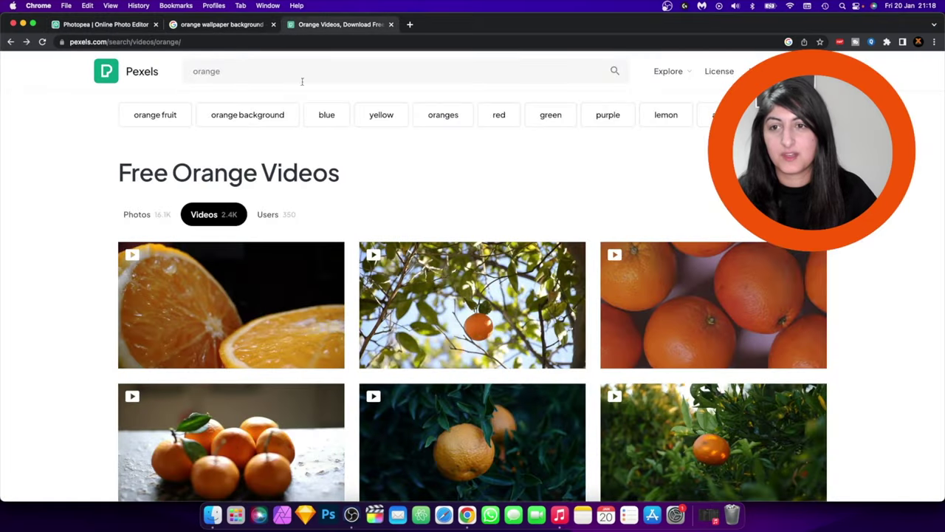
{"action": "left_click", "coordinate": [100, 42]}
{"action": "left_click", "coordinate": [84, 128]}
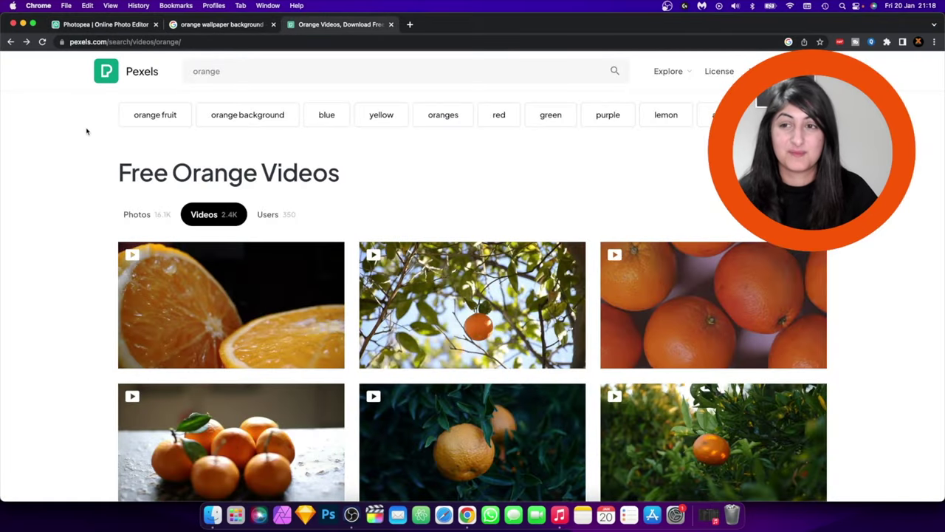
{"action": "left_click", "coordinate": [237, 73]}
{"action": "left_click", "coordinate": [288, 214]}
{"action": "scroll", "coordinate": [289, 212], "scroll_direction": "down", "scroll_amount": 7}
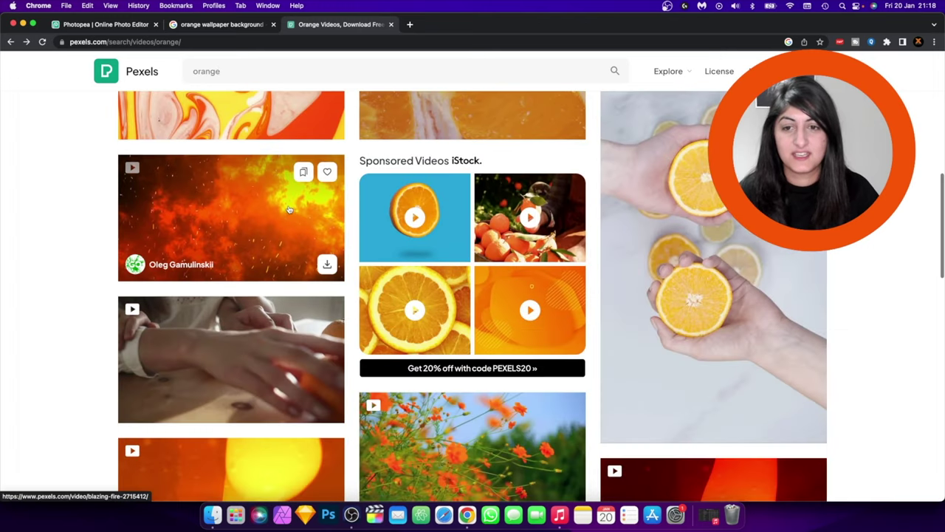
{"action": "scroll", "coordinate": [225, 240], "scroll_direction": "up", "scroll_amount": 1}
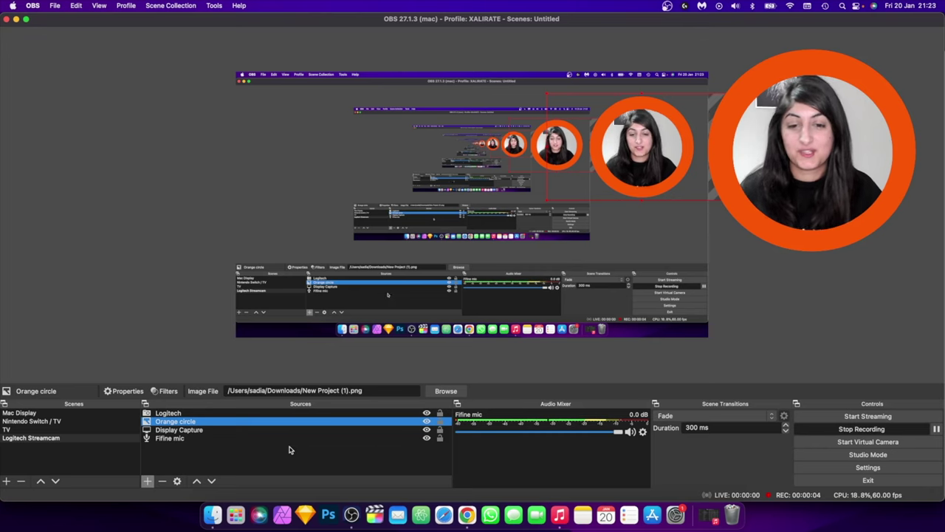
- Switch to OBS and add a Media Source named Animated background that uses the local file Pexels Videos 2715412.mp4
{"action": "left_click", "coordinate": [148, 482]}
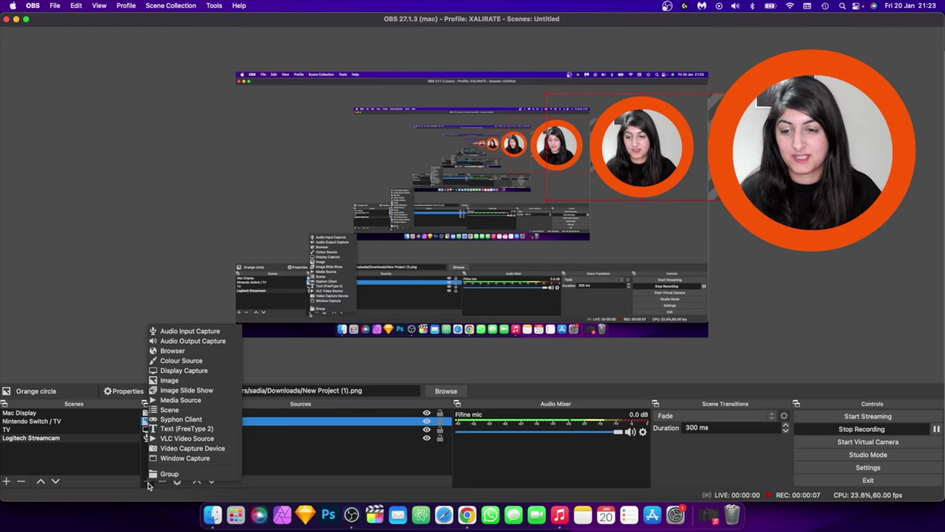
{"action": "left_click", "coordinate": [184, 400]}
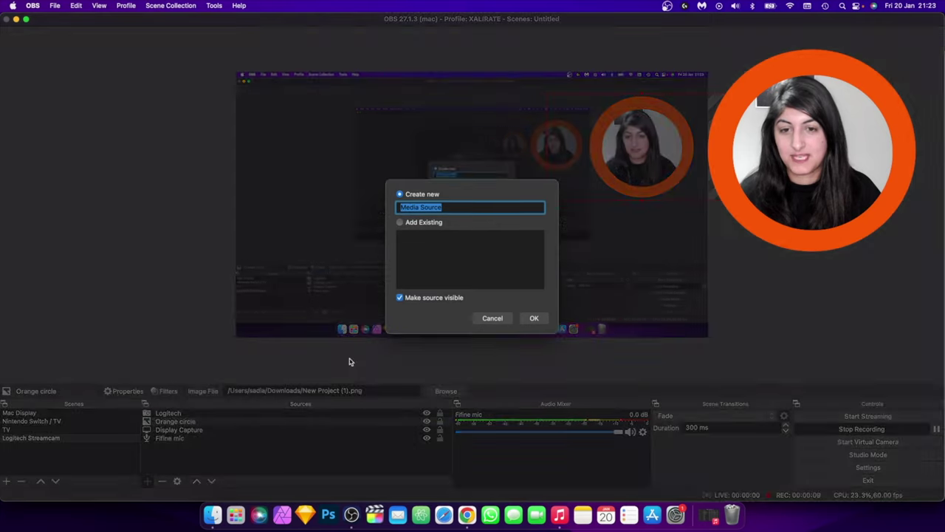
{"action": "left_click", "coordinate": [526, 319]}
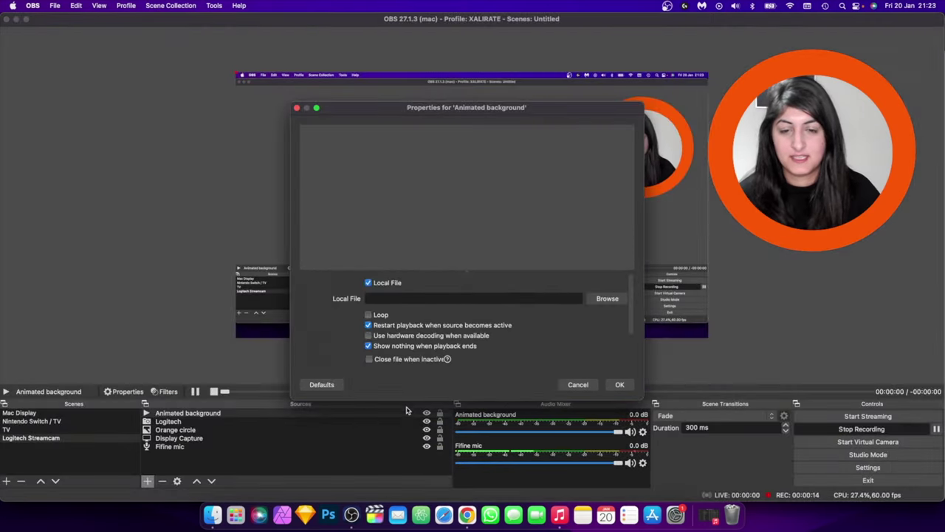
{"action": "left_click", "coordinate": [607, 299]}
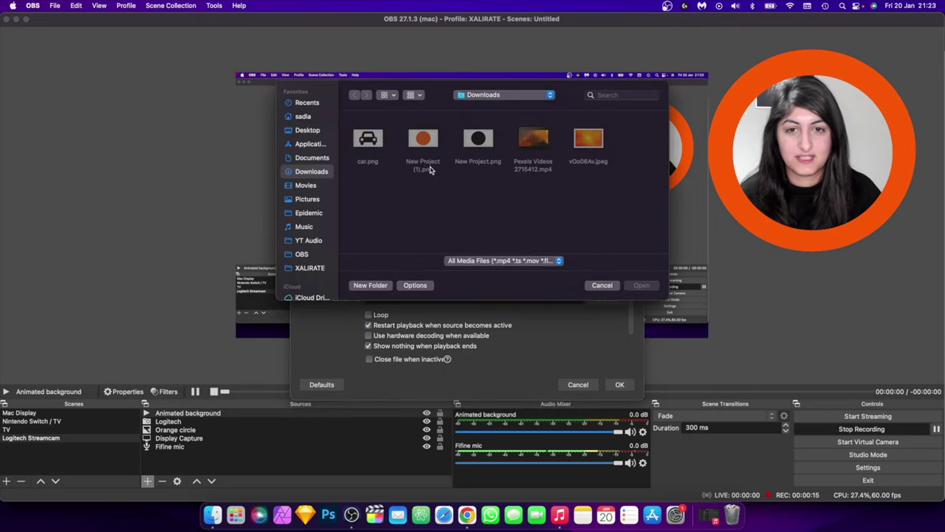
{"action": "double_click", "coordinate": [533, 140]}
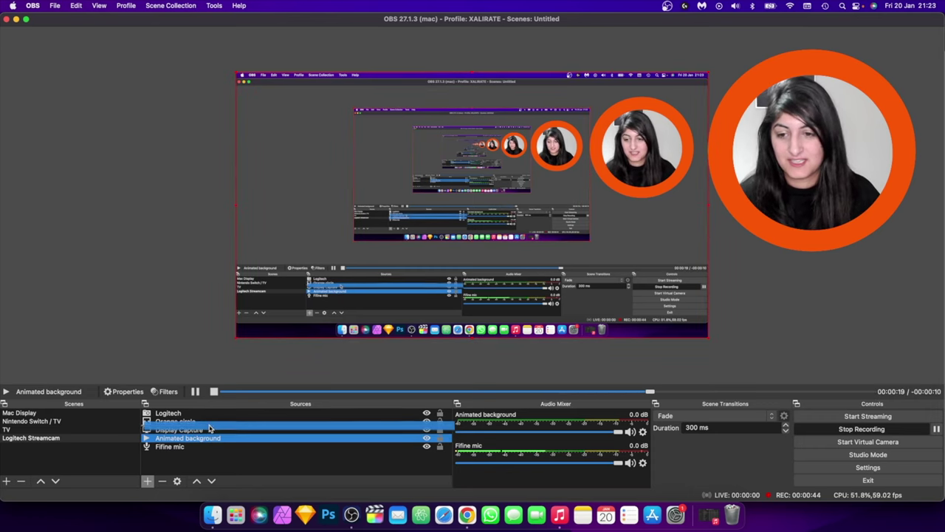
- Reorder Animated background above Display Capture and give it an Image Mask/Blend filter that uses New Project (1).png
{"action": "left_click_drag", "start_coordinate": [210, 427], "coordinate": [210, 425]}
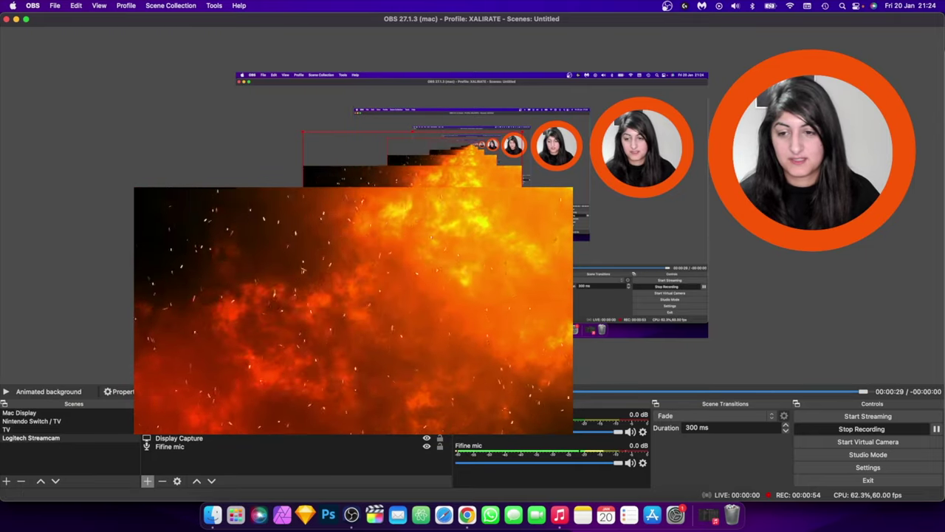
{"action": "right_click", "coordinate": [218, 437]}
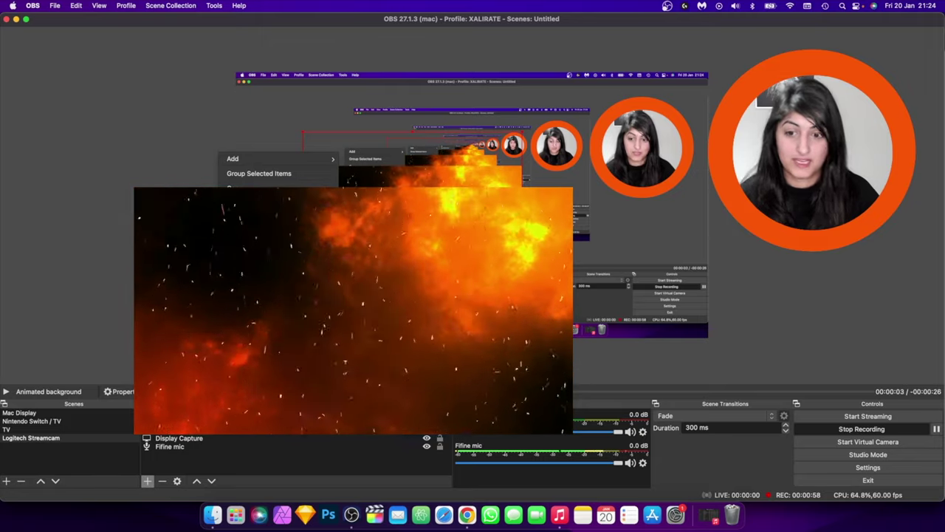
{"action": "left_click", "coordinate": [243, 414]}
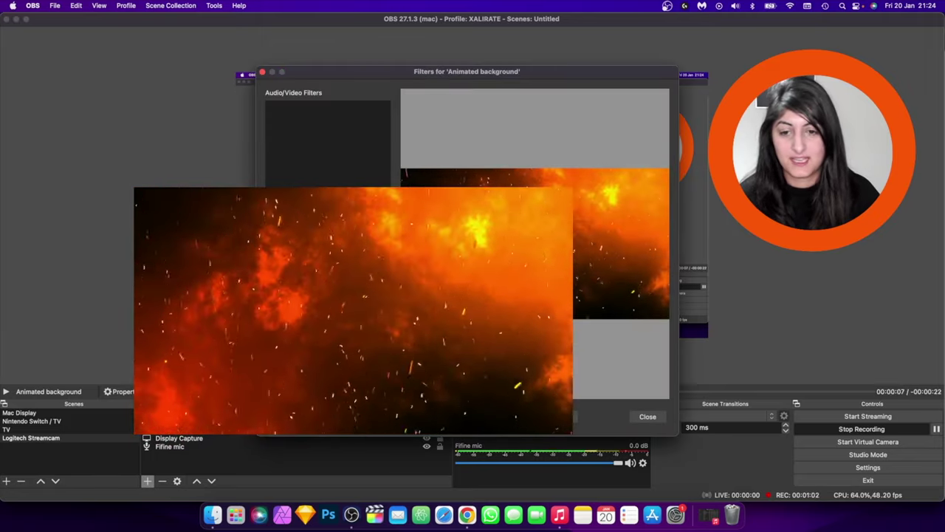
{"action": "key", "text": "Return"}
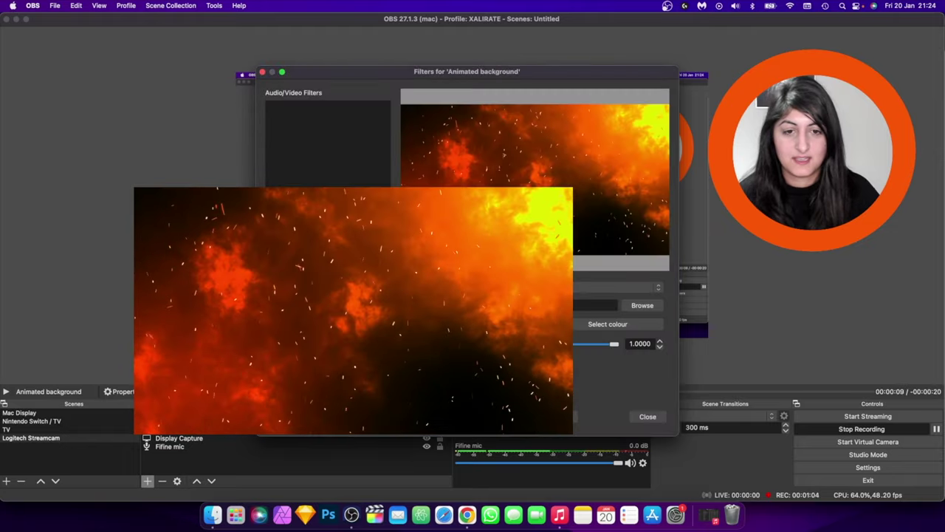
{"action": "left_click", "coordinate": [640, 306]}
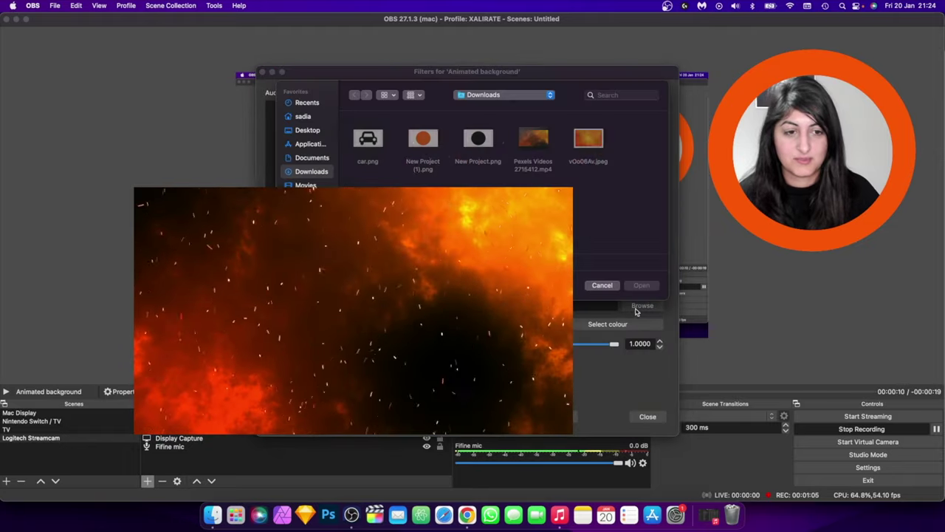
{"action": "double_click", "coordinate": [432, 143]}
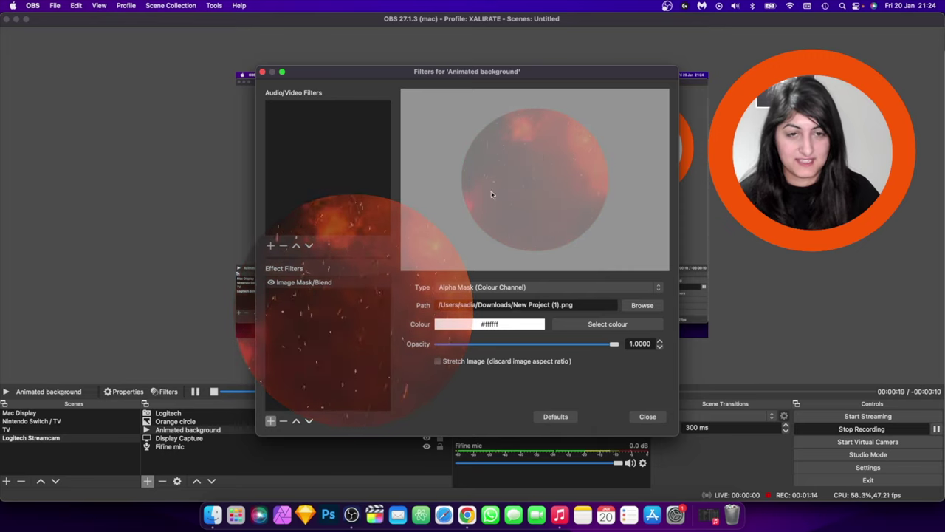
- Set the mask type to Alpha Mask (Alpha Channel), close the filters, and centre the masked Animated background behind the circular webcam
{"action": "left_click", "coordinate": [500, 288]}
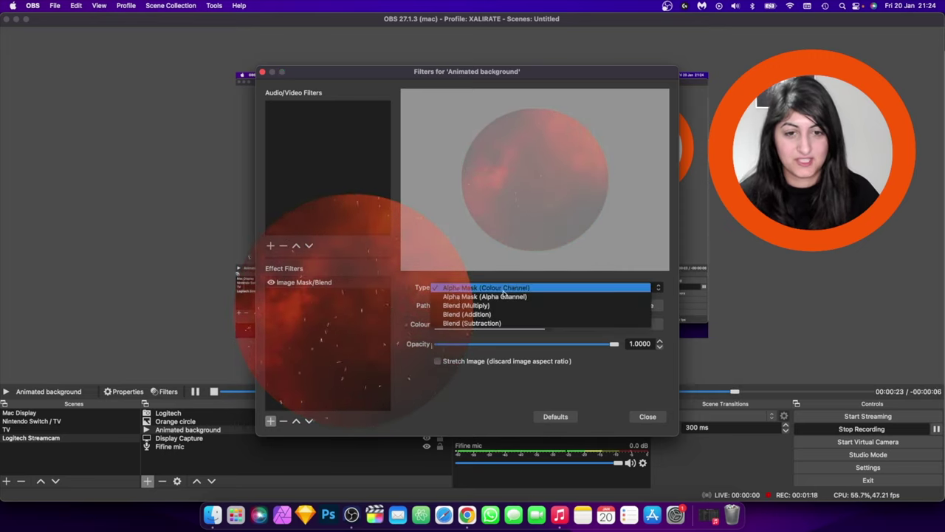
{"action": "left_click", "coordinate": [498, 296]}
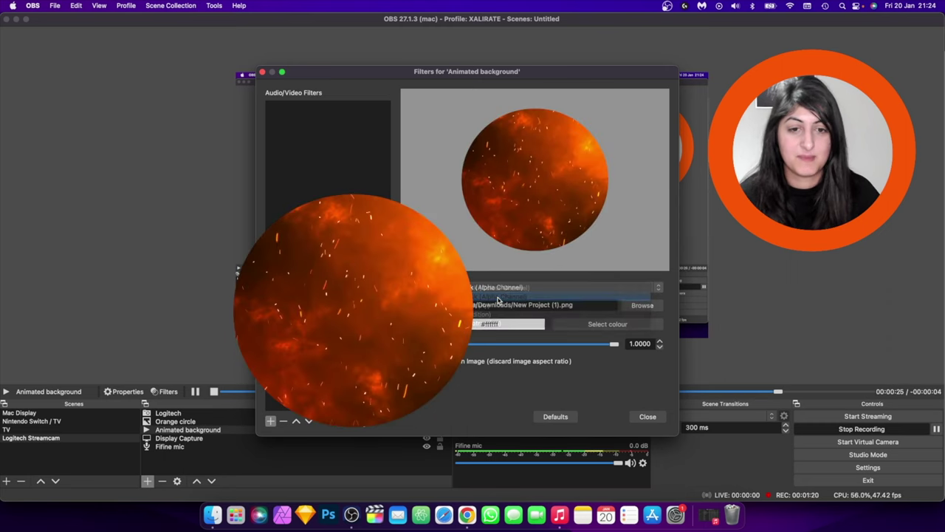
{"action": "left_click", "coordinate": [648, 417]}
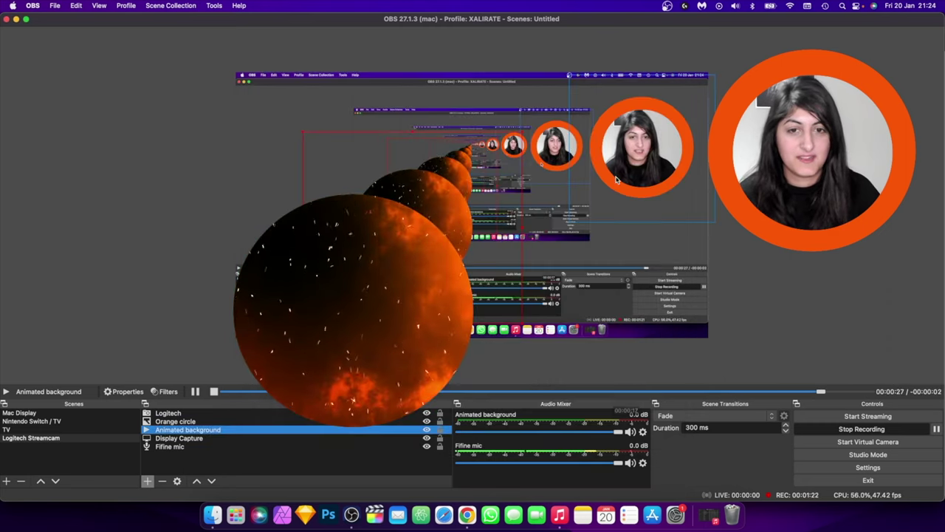
{"action": "left_click_drag", "start_coordinate": [319, 290], "coordinate": [652, 151]}
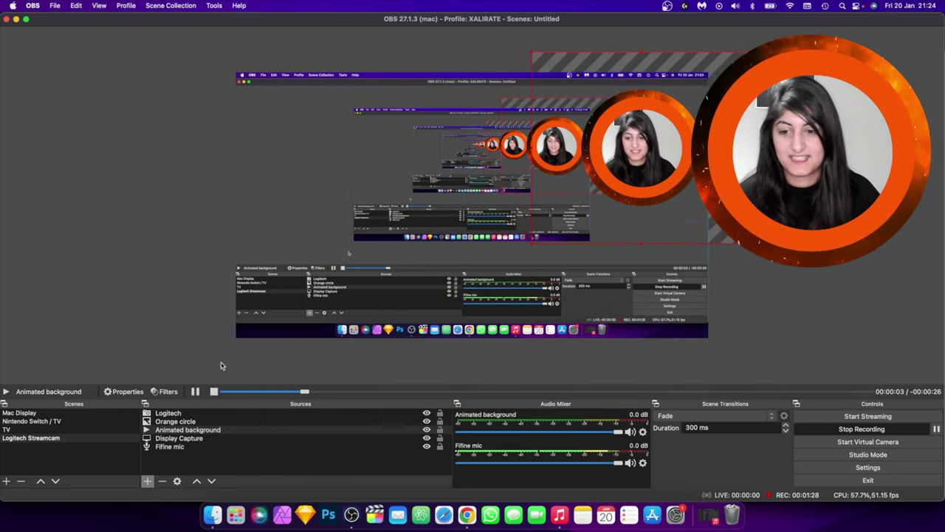
- Hide the Orange circle source while keeping Animated background visible as the webcam's border
{"action": "left_click", "coordinate": [202, 421]}
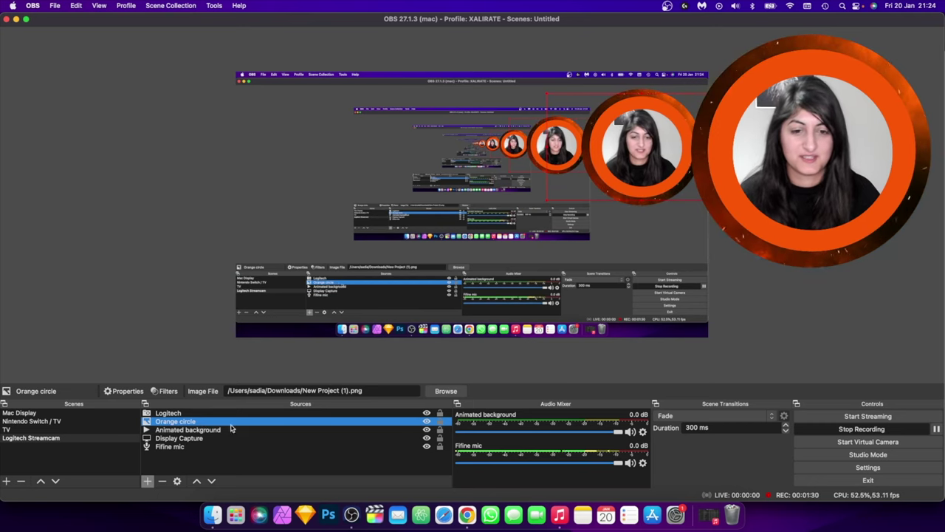
{"action": "left_click", "coordinate": [426, 430]}
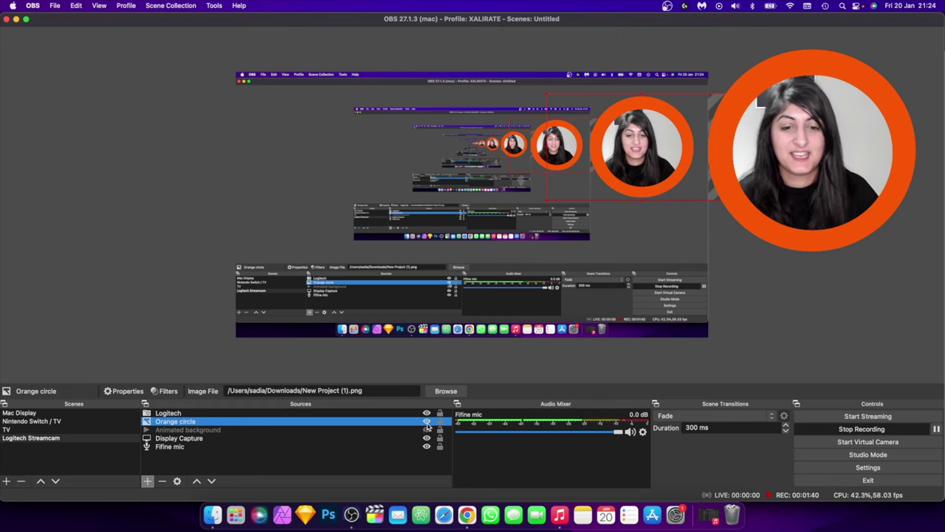
{"action": "left_click", "coordinate": [427, 421]}
{"action": "left_click", "coordinate": [426, 430]}
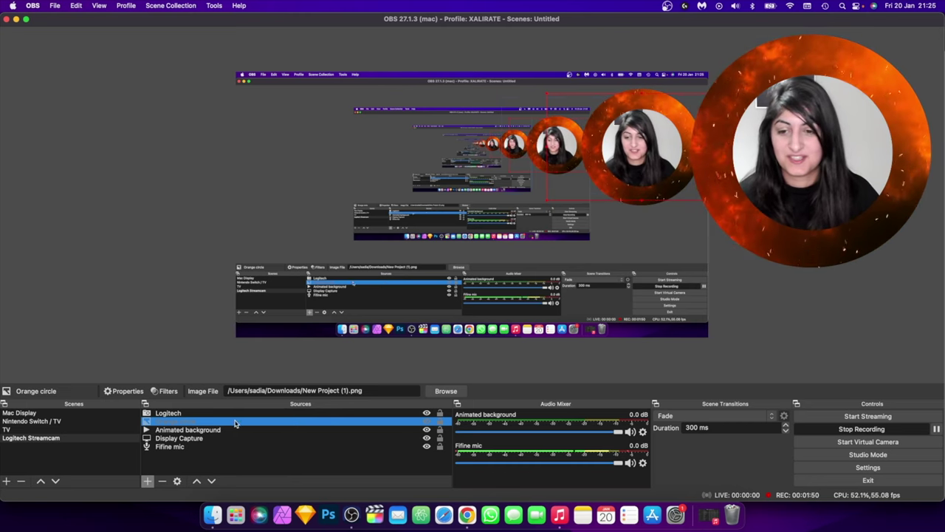
- Change the Animated background's Image Mask/Blend image to car.png and close the filters
{"action": "left_click", "coordinate": [288, 429]}
{"action": "left_click", "coordinate": [164, 391]}
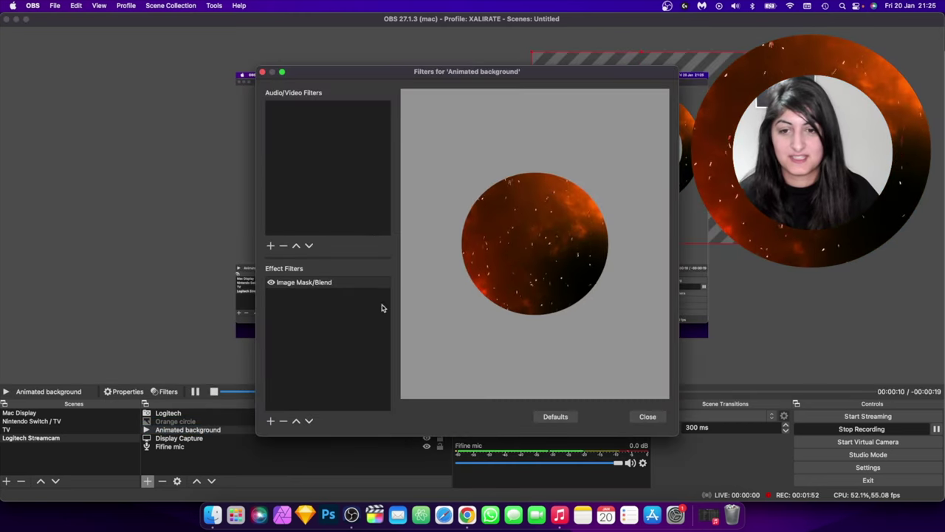
{"action": "left_click", "coordinate": [353, 284]}
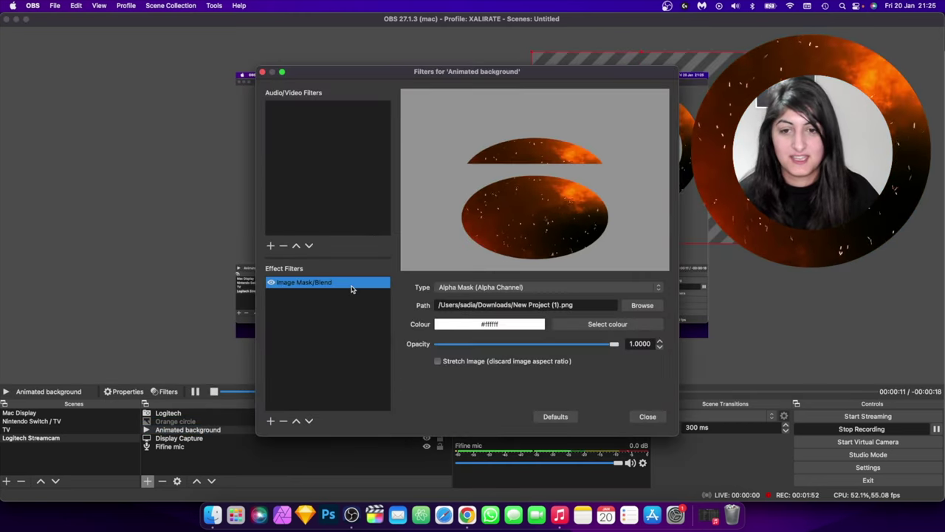
{"action": "left_click", "coordinate": [638, 305]}
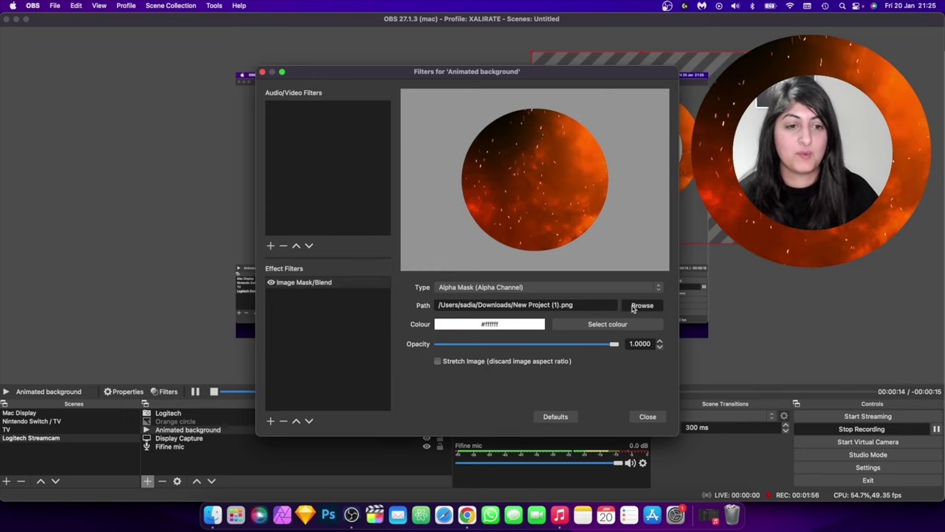
{"action": "left_click", "coordinate": [370, 140]}
{"action": "left_click", "coordinate": [641, 285]}
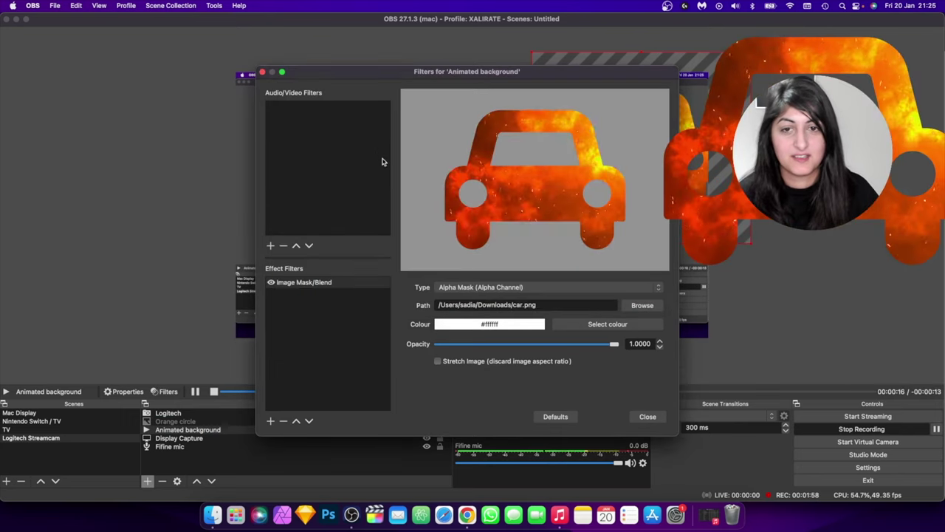
{"action": "left_click", "coordinate": [647, 417]}
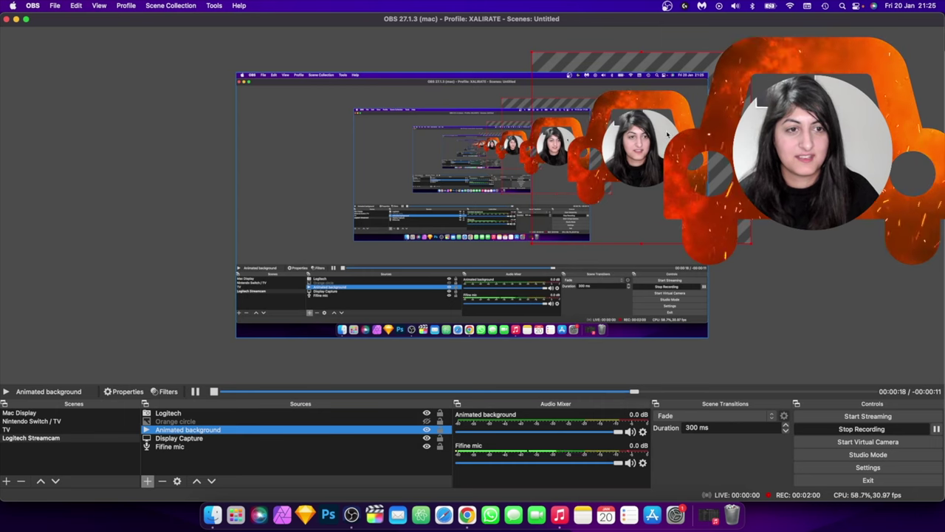
- Move and enlarge the car-shaped Animated background at the canvas centre, and shrink the Logitech webcam over the car's left headlight
{"action": "left_click_drag", "start_coordinate": [916, 147], "coordinate": [372, 154]}
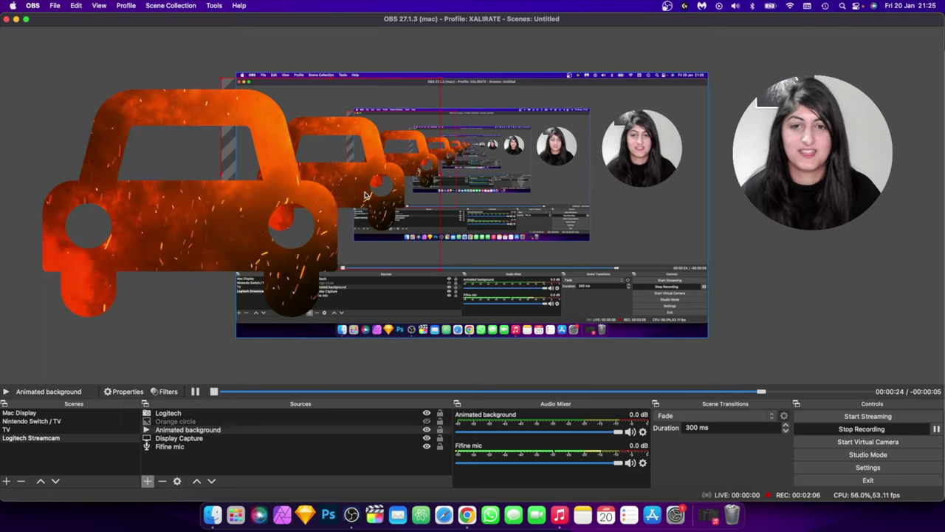
{"action": "left_click_drag", "start_coordinate": [365, 289], "coordinate": [486, 200]}
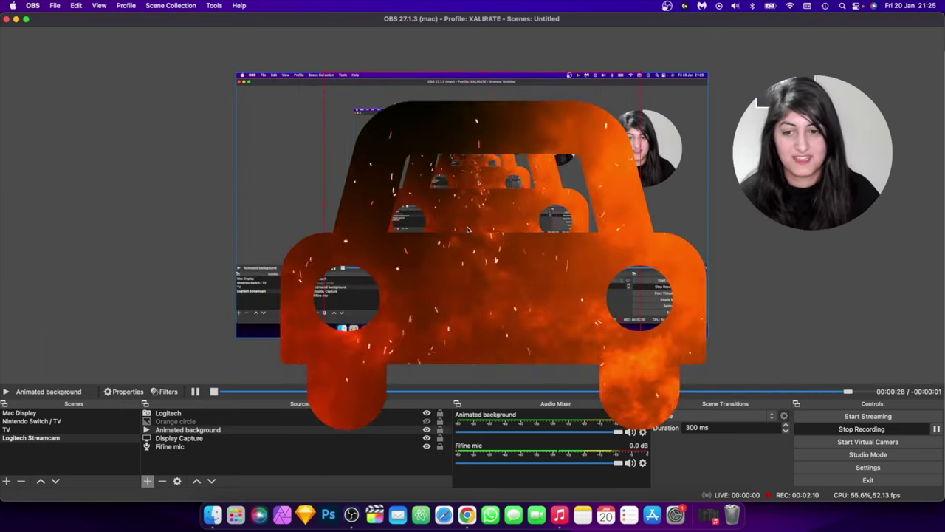
{"action": "left_click", "coordinate": [188, 414]}
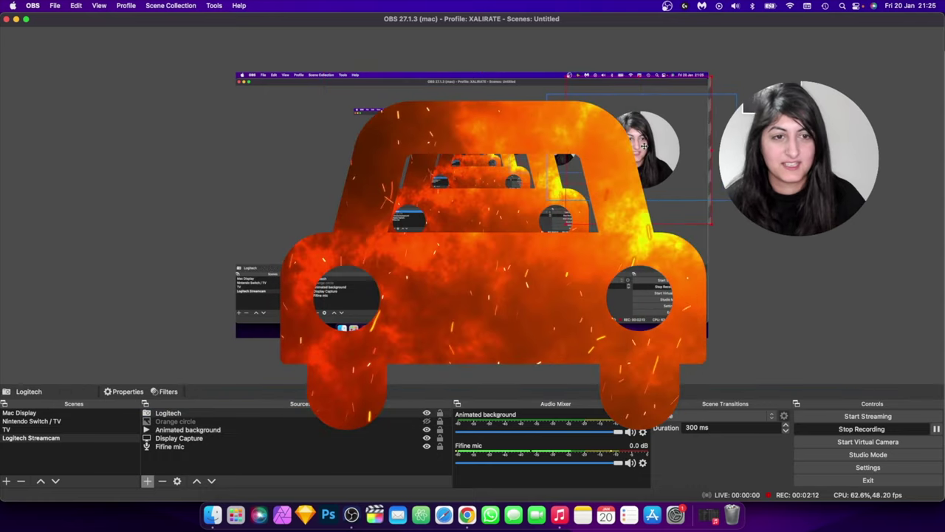
{"action": "left_click_drag", "start_coordinate": [842, 153], "coordinate": [391, 297]}
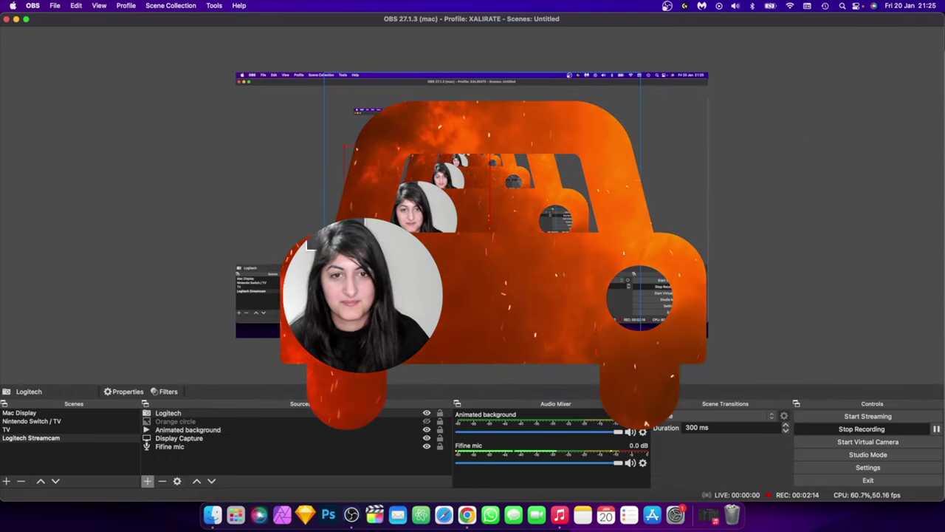
{"action": "left_click_drag", "start_coordinate": [309, 245], "coordinate": [290, 282]}
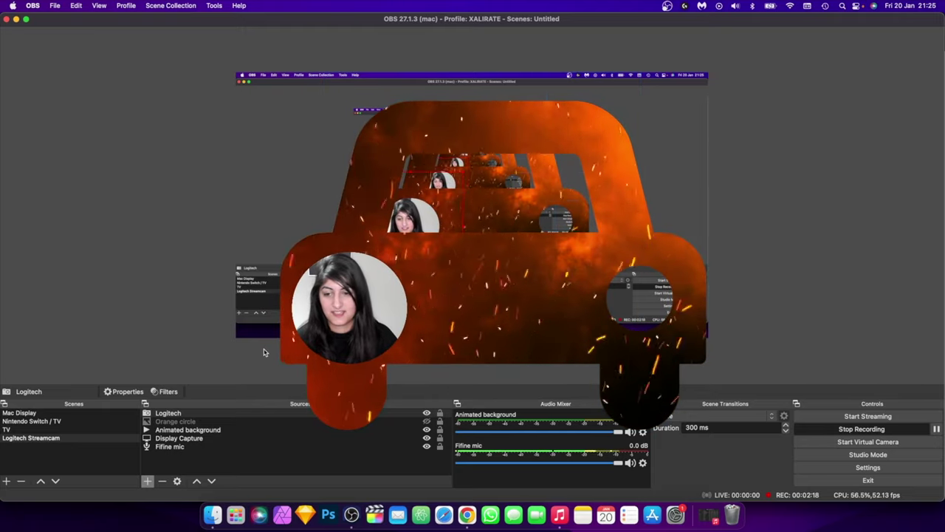
- Duplicate the Logitech source and place the copy over the car's right headlight
{"action": "right_click", "coordinate": [188, 416]}
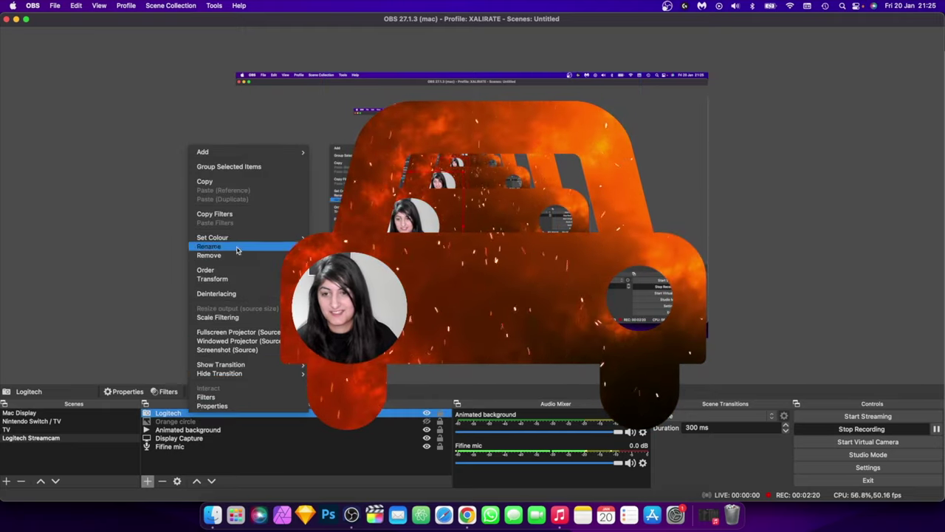
{"action": "left_click", "coordinate": [194, 416]}
{"action": "key", "text": "super+c"}
{"action": "key", "text": "super+v"}
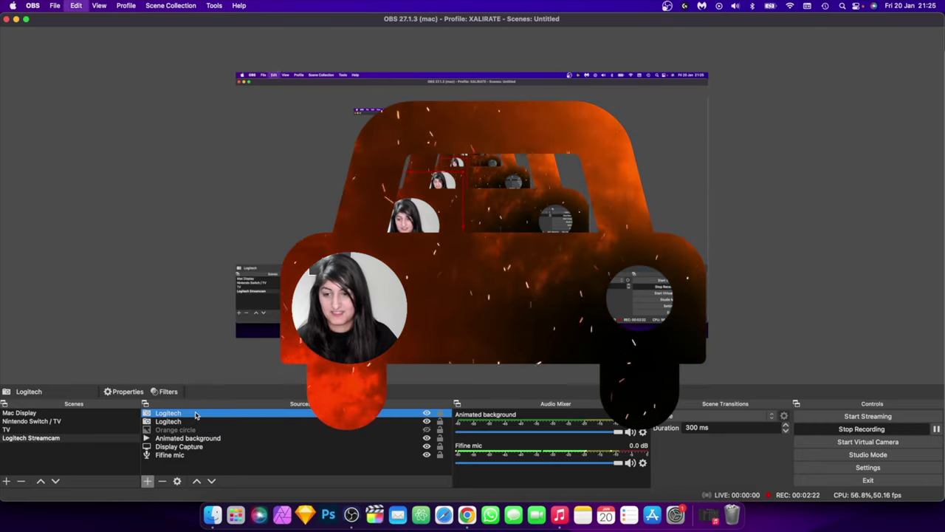
{"action": "left_click_drag", "start_coordinate": [345, 317], "coordinate": [500, 313]}
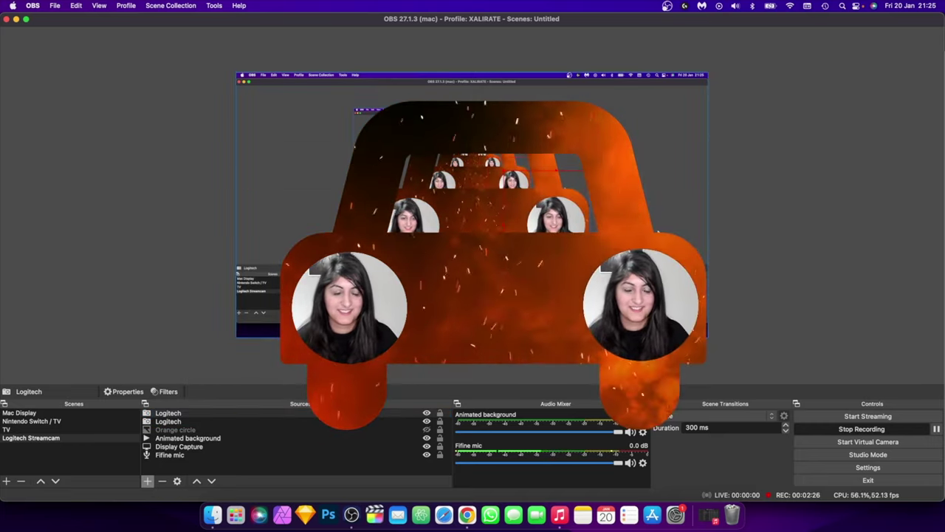
- Resize Display Capture slightly smaller than the canvas so the full-canvas Animated background frames it
{"action": "left_click", "coordinate": [179, 446]}
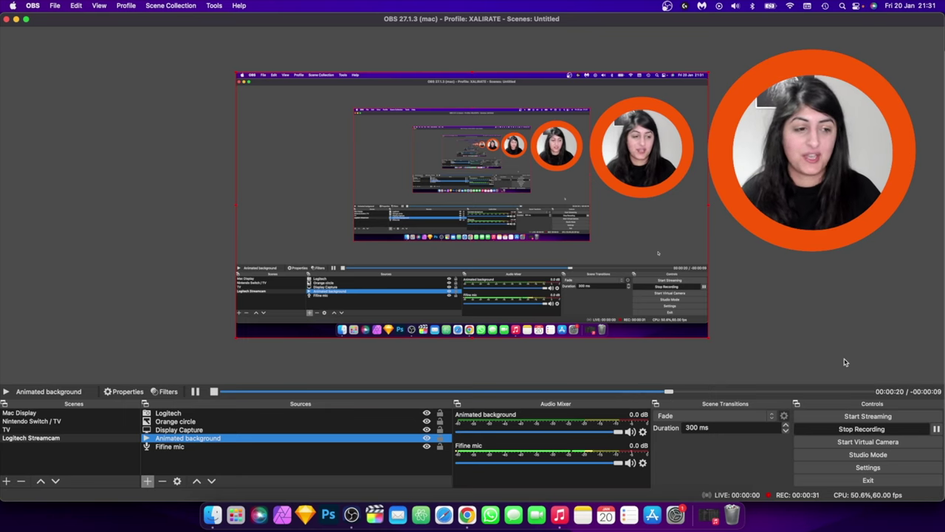
{"action": "left_click", "coordinate": [195, 430]}
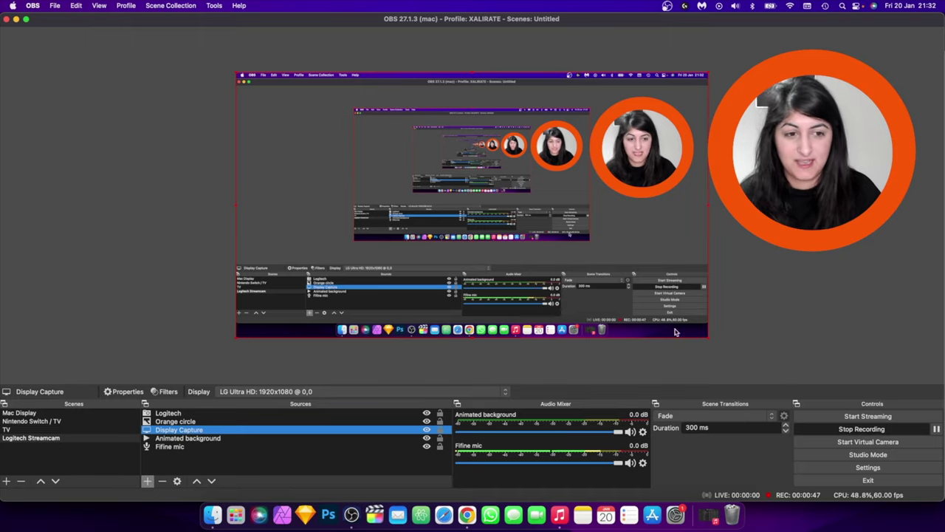
{"action": "left_click_drag", "start_coordinate": [706, 338], "coordinate": [513, 244]}
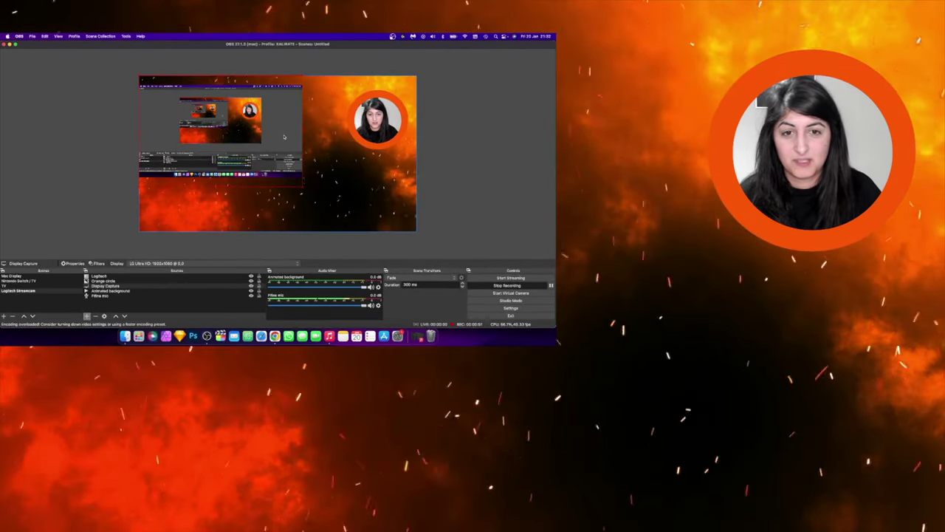
{"action": "left_click_drag", "start_coordinate": [302, 187], "coordinate": [572, 336]}
{"action": "left_click", "coordinate": [651, 269]}
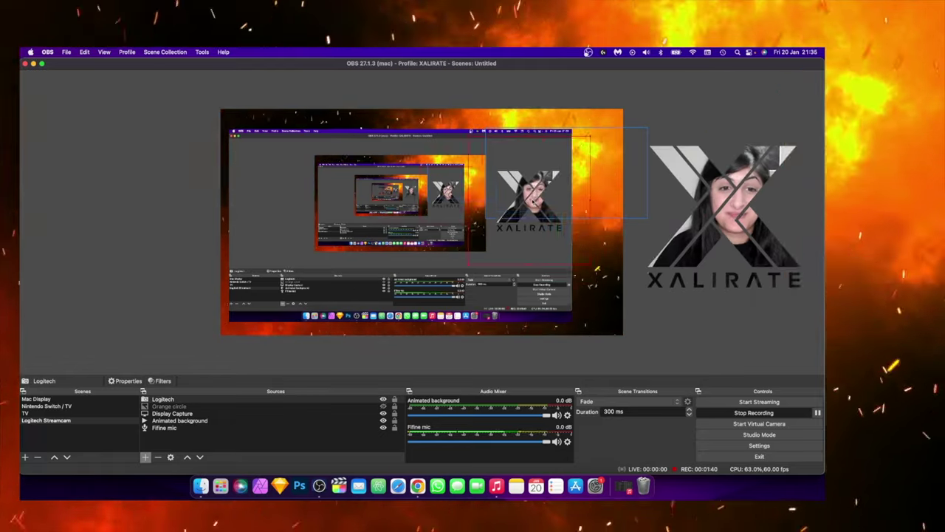
- Move the logo-shaped Logitech webcam to the canvas's upper-right corner and open its Image Mask/Blend filter settings
{"action": "left_click_drag", "start_coordinate": [525, 195], "coordinate": [562, 185]}
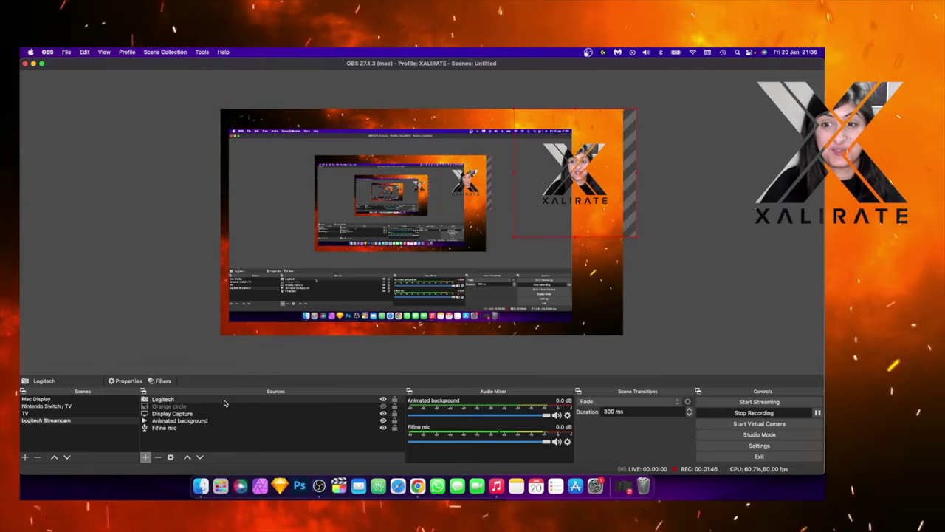
{"action": "left_click", "coordinate": [168, 400]}
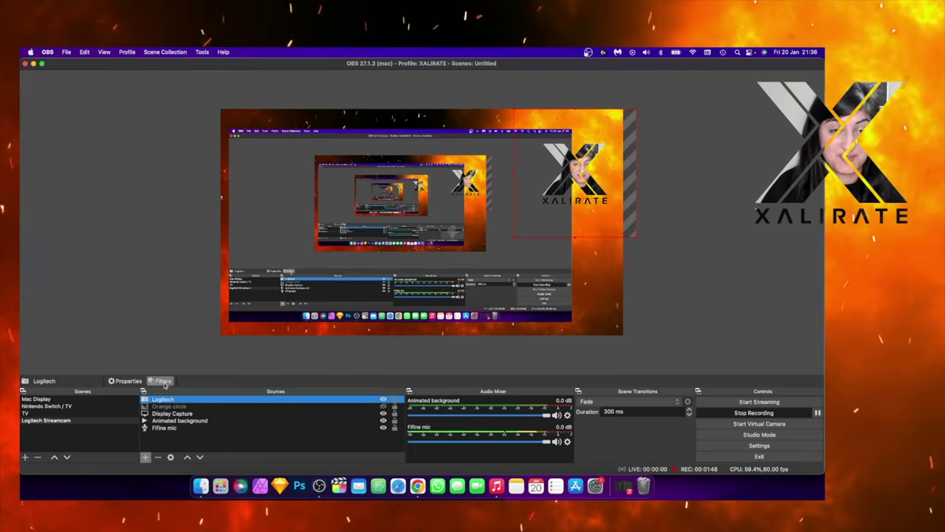
{"action": "left_click", "coordinate": [160, 380]}
{"action": "left_click", "coordinate": [300, 288]}
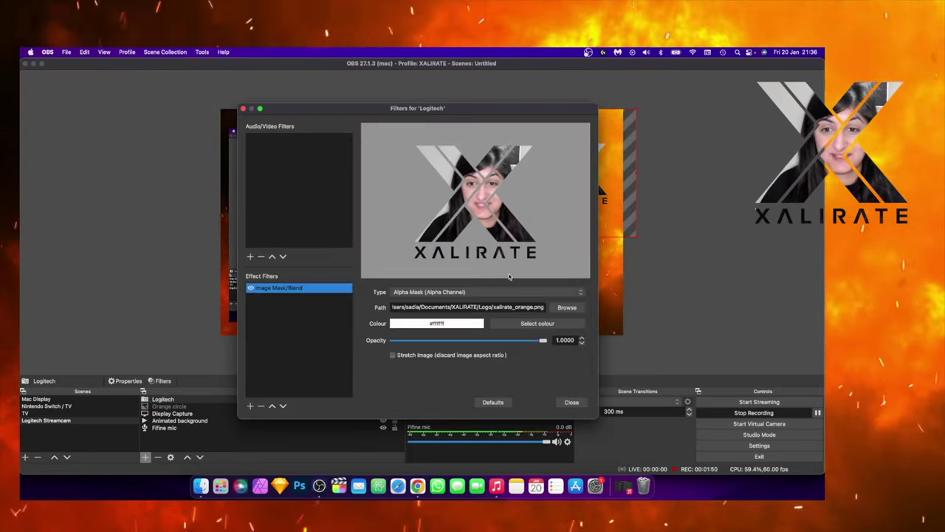